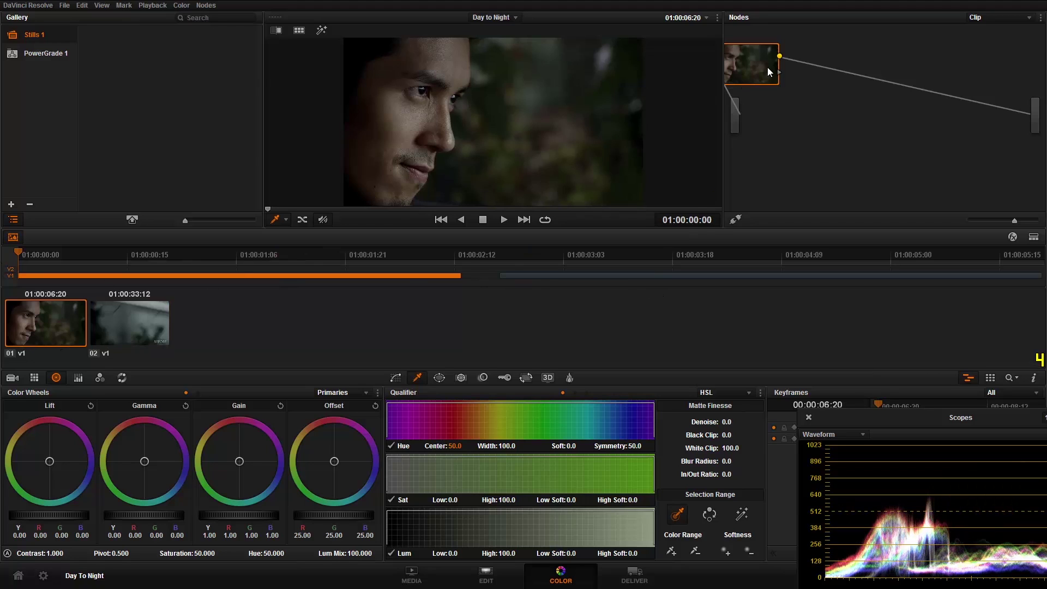
Move the first node fully into view and label it Balance.
left_click_drag(767, 67, 814, 85)
right_click(784, 91)
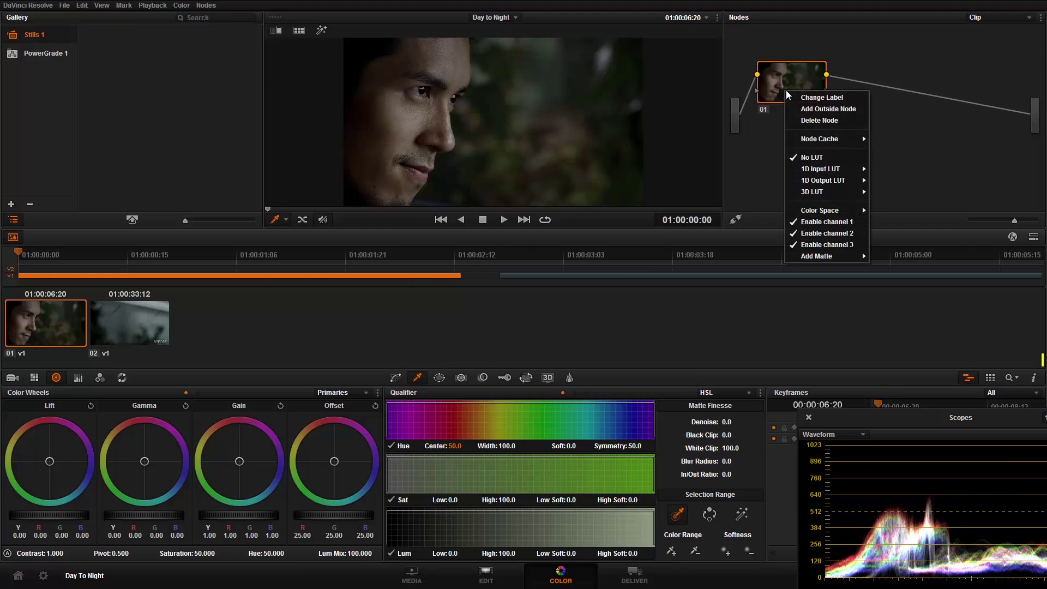
left_click(806, 97)
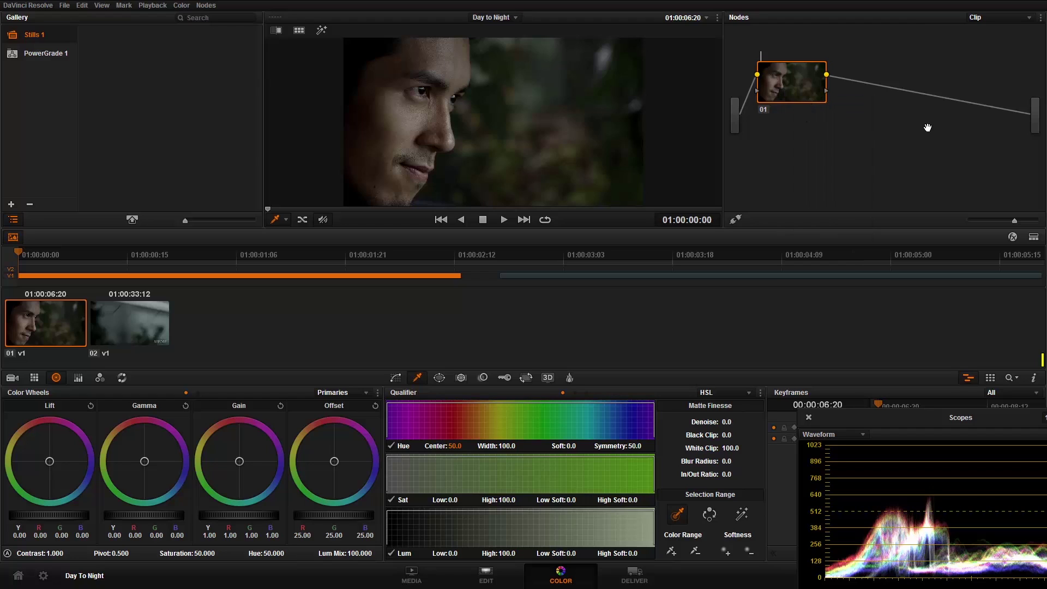
type("Balance")
key("Return")
Show the waveform scope, switch to the enlarged viewer, and place the scope beside the man's face.
right_click(554, 123)
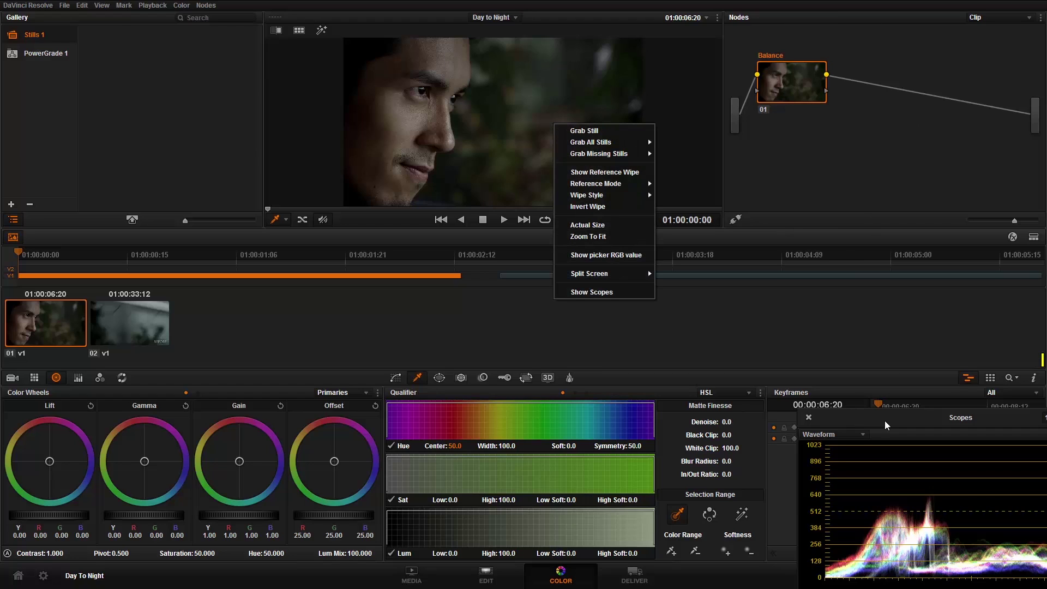
left_click_drag(885, 425, 664, 252)
key("ctrl+shift+w")
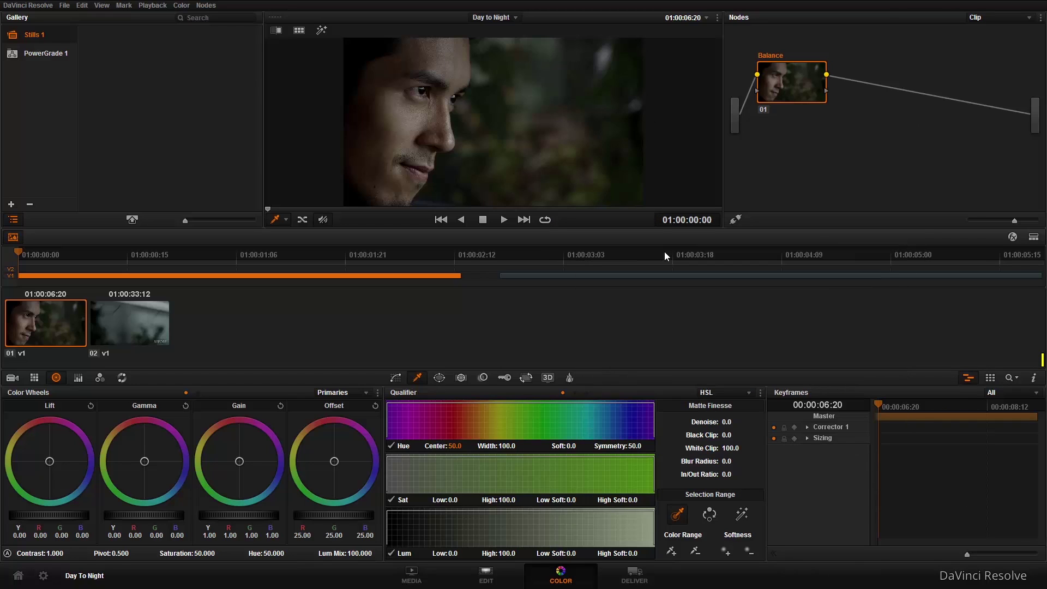
key("ctrl+shift+w")
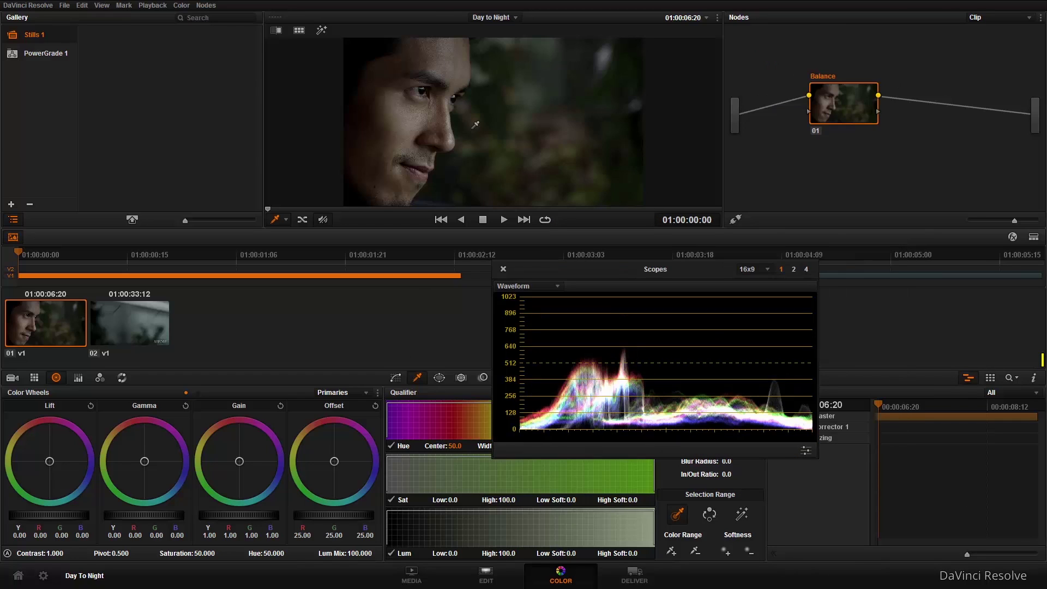
key("alt+f")
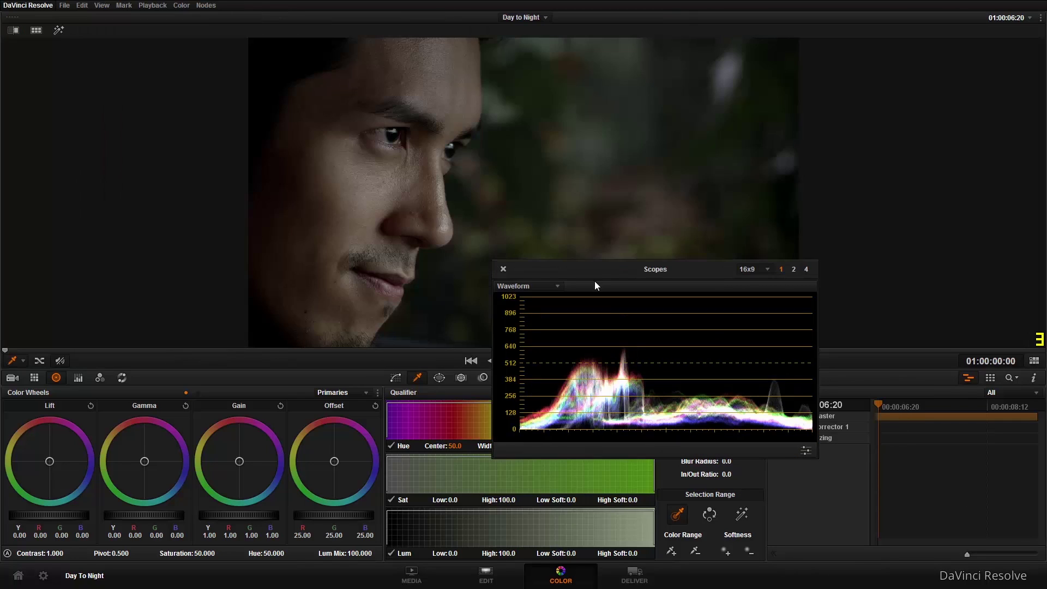
left_click_drag(588, 270, 788, 137)
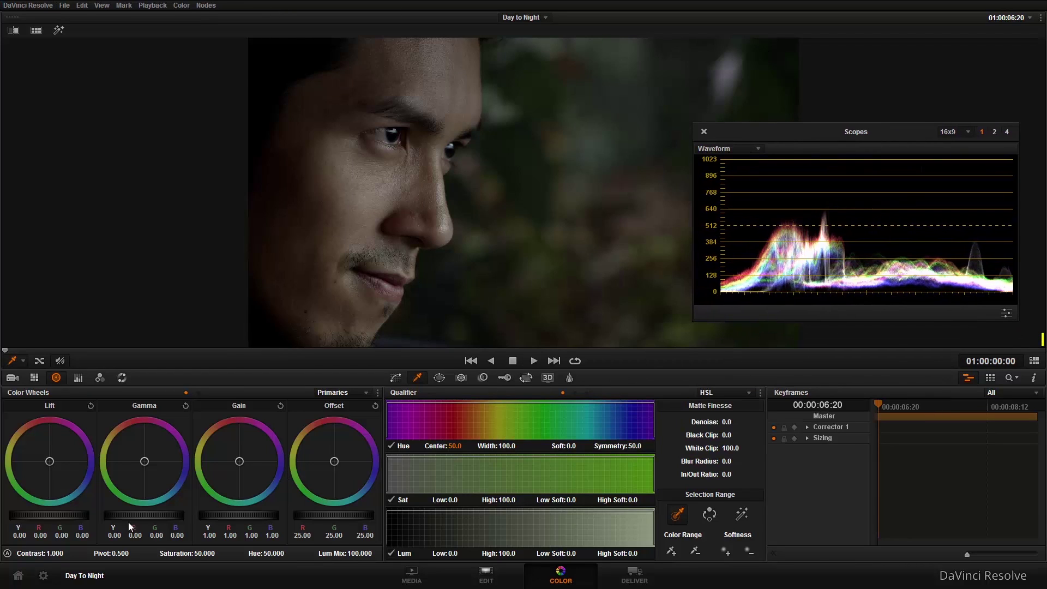
Lower the Balance node's master Gamma to -0.09 and compare the image with the grade bypassed.
left_click_drag(128, 516, 2, 522)
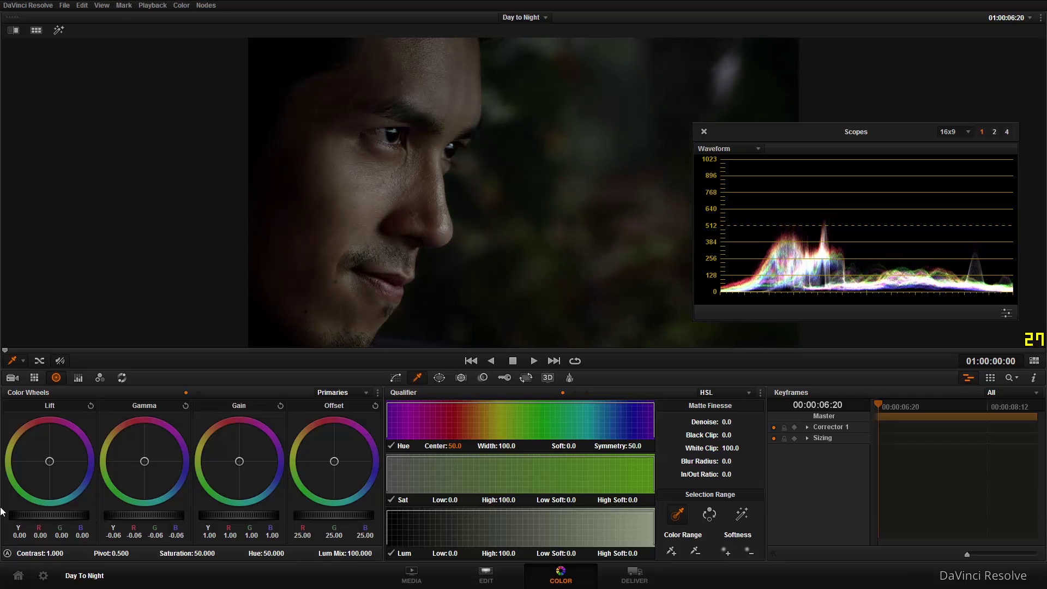
left_click_drag(150, 516, 63, 515)
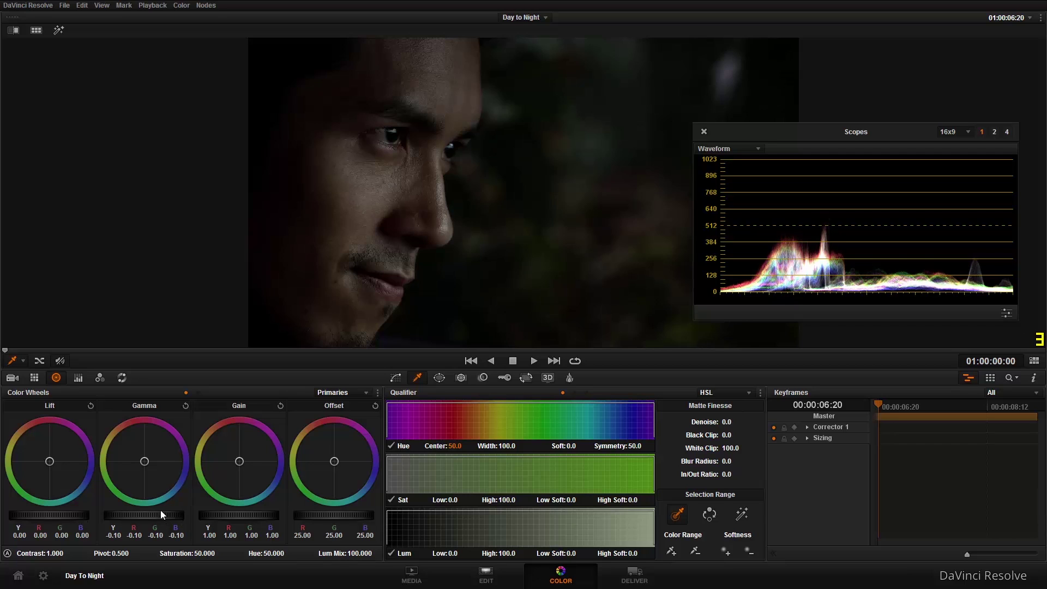
left_click_drag(165, 515, 31, 517)
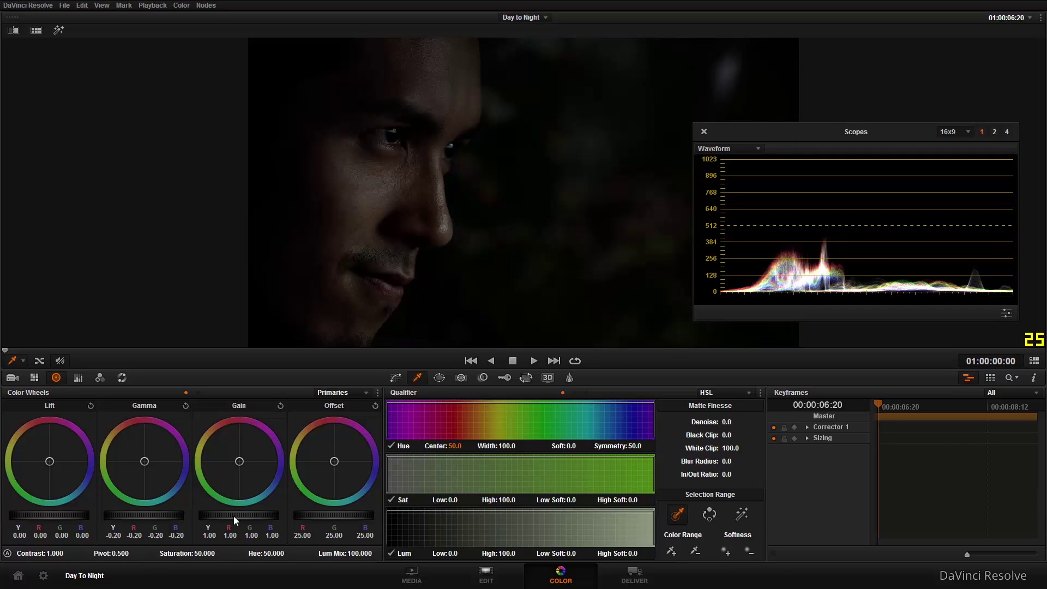
left_click_drag(159, 515, 2, 506)
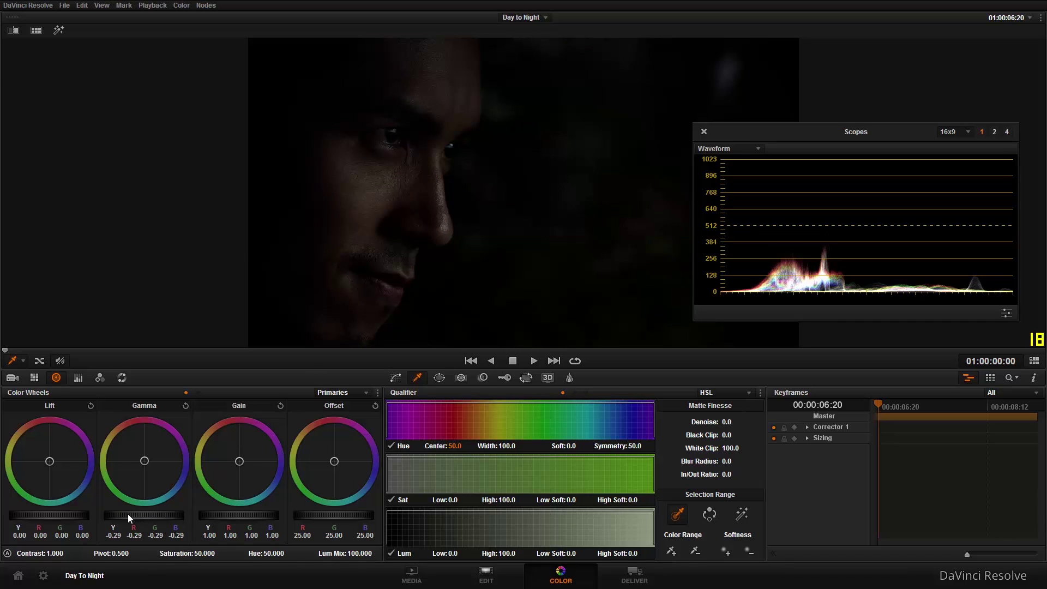
left_click_drag(125, 514, 493, 516)
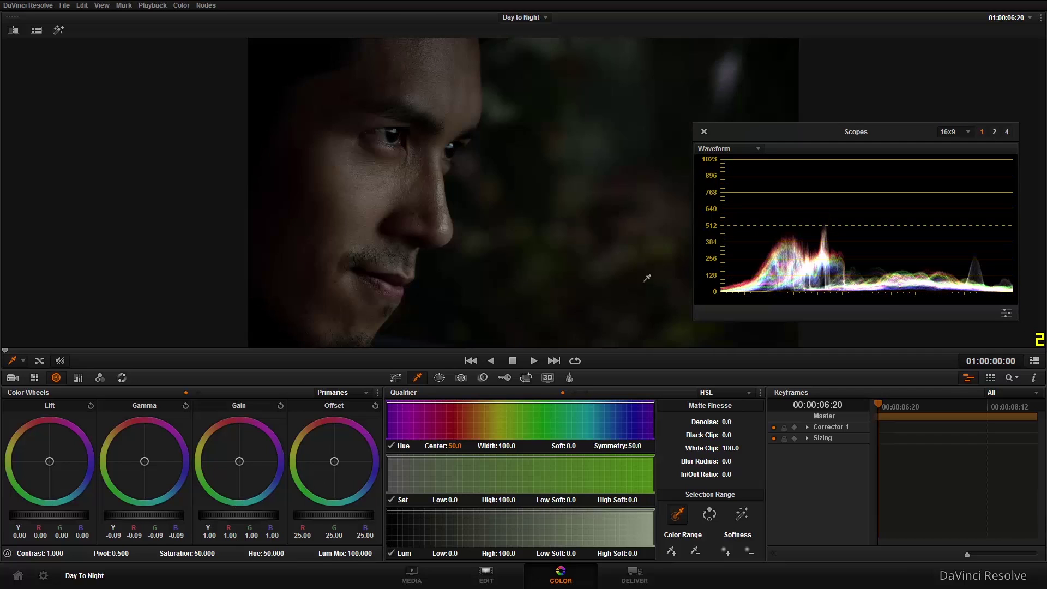
key("shift+d")
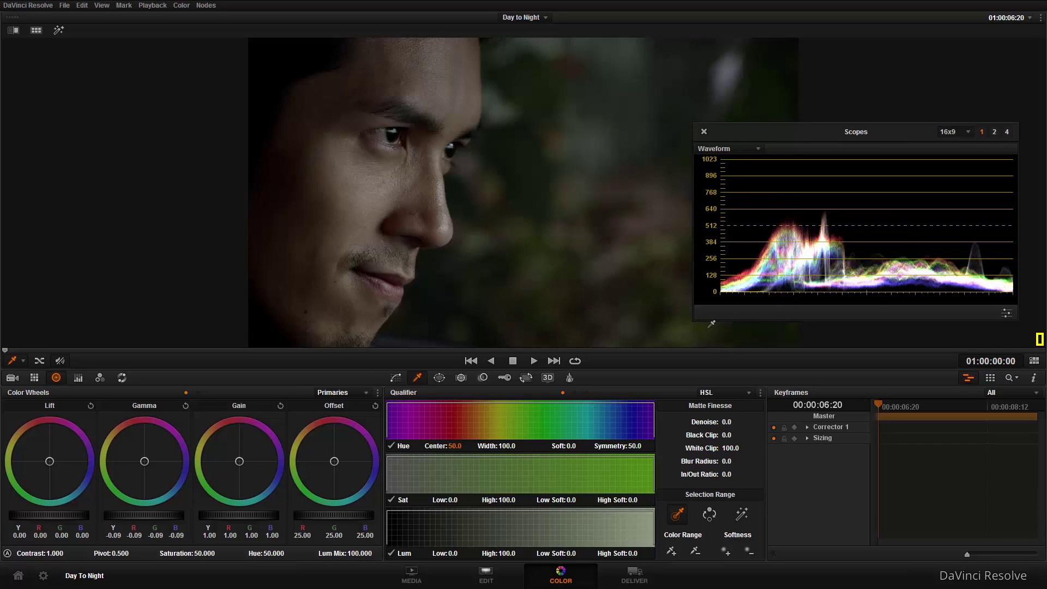
key("shift+d")
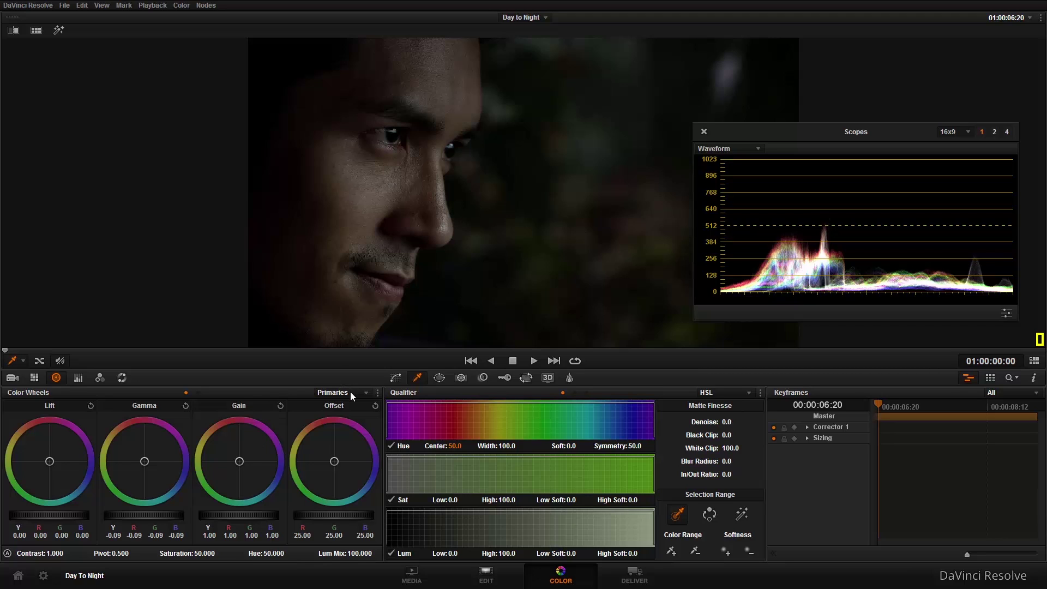
Add a serial node and, with the Log wheels, set Highlight to -0.33 and High Range to 0.381.
key("alt+s")
left_click(351, 394)
left_click(334, 416)
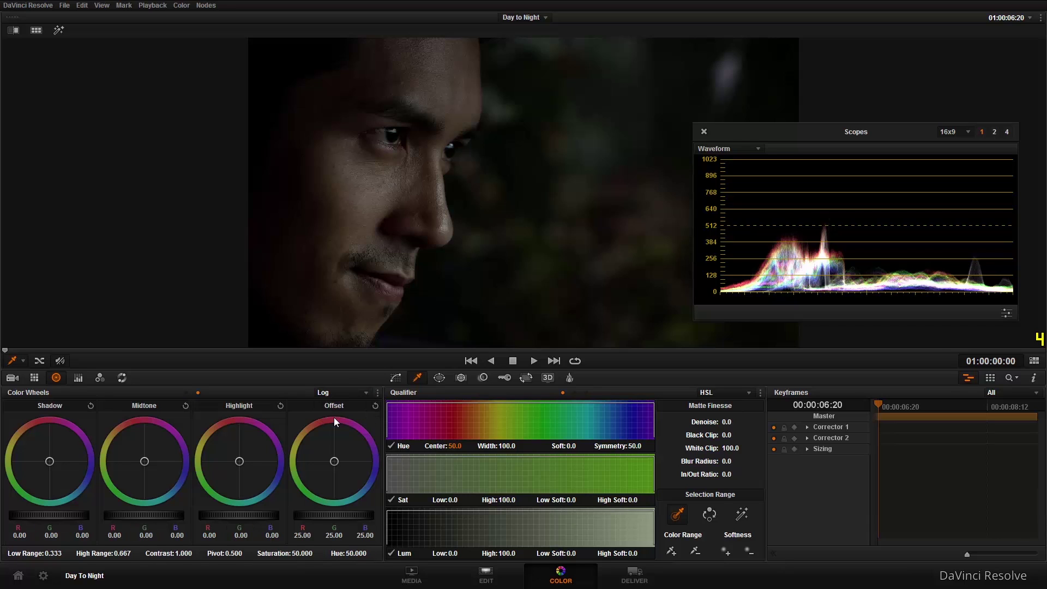
left_click_drag(243, 515, 221, 511)
left_click_drag(122, 552, 83, 553)
Return to the standard layout with the node graph uncovered and label the second node Highlights.
left_click_drag(797, 137, 804, 251)
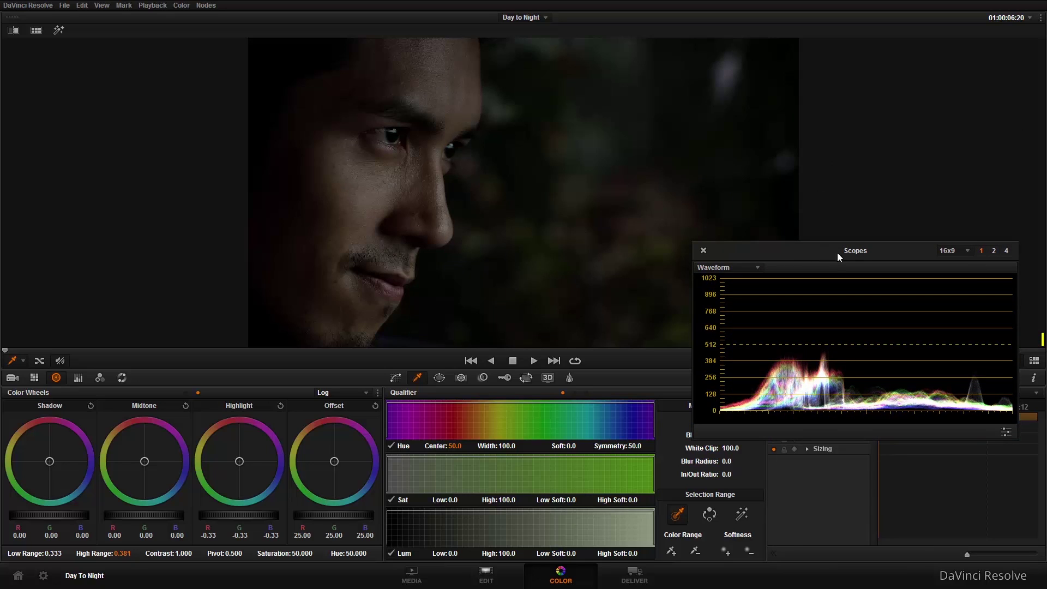
key("alt+f")
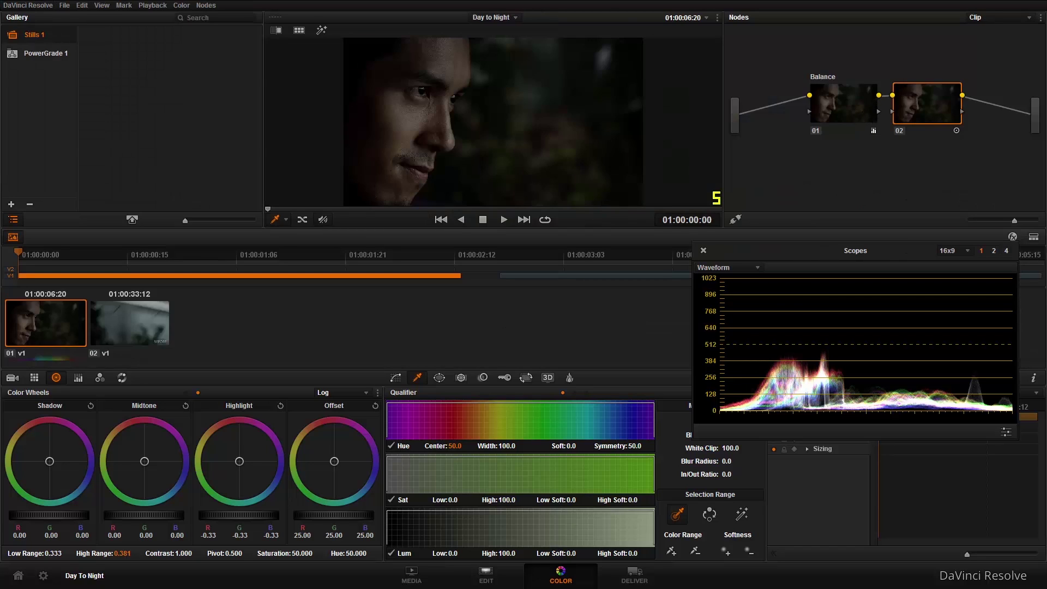
right_click(911, 98)
left_click(927, 107)
type("Highlights")
key("Return")
Add a third serial node below the others, label it Color Temperature, and enlarge the viewer again.
key("alt+s")
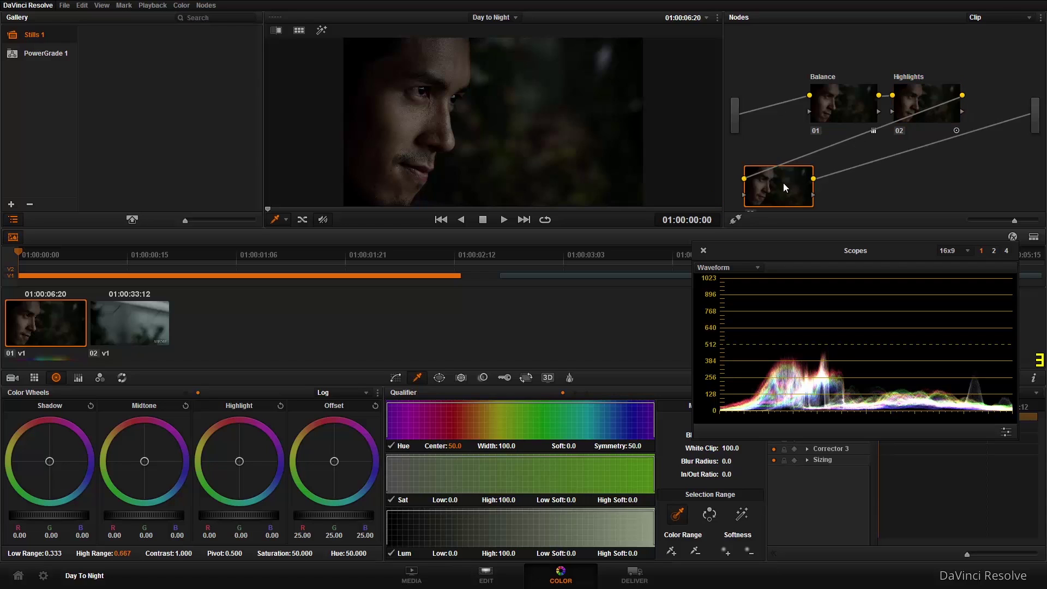
left_click_drag(783, 182, 826, 175)
right_click(827, 175)
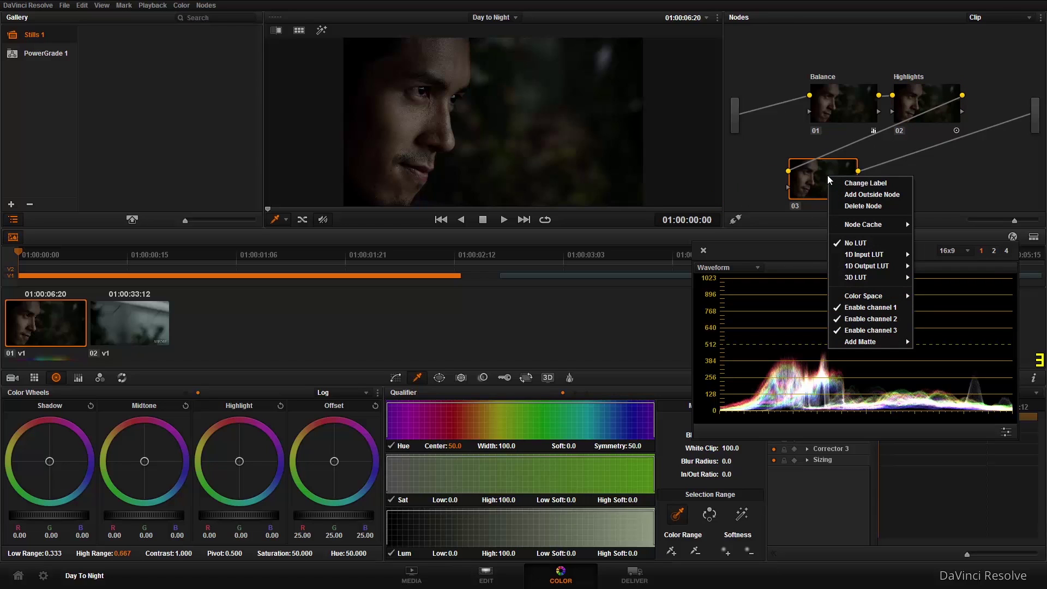
left_click(839, 182)
type("Color T")
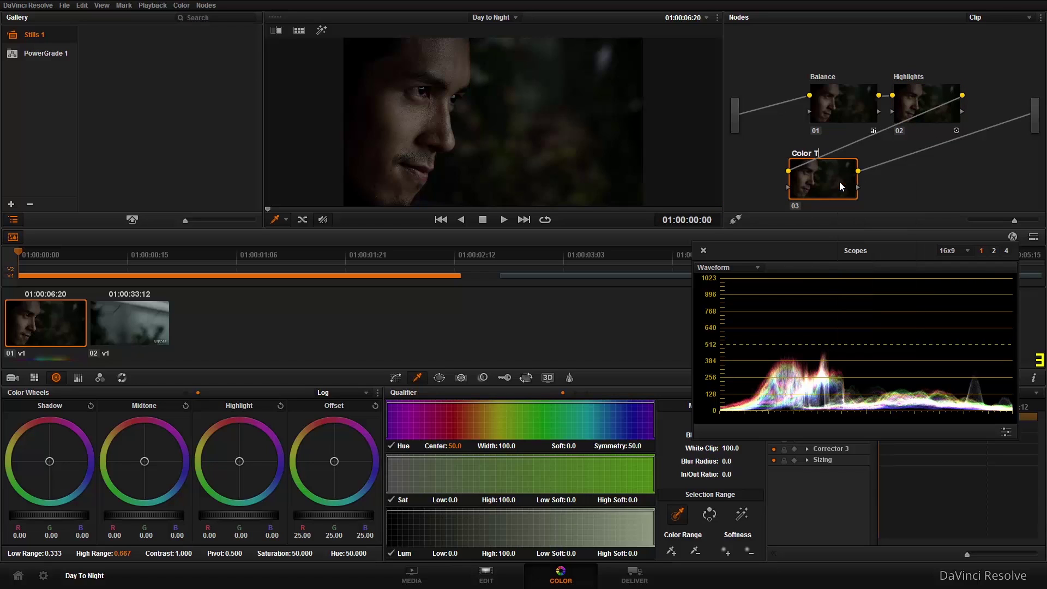
type("emperature")
key("Return")
key("alt+f")
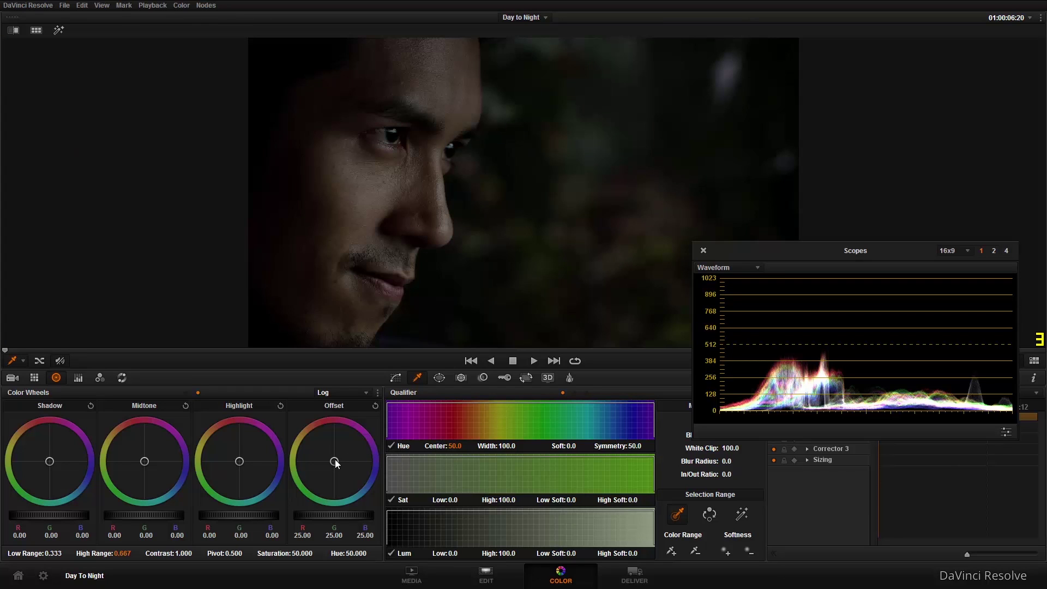
left_click_drag(334, 462, 338, 397)
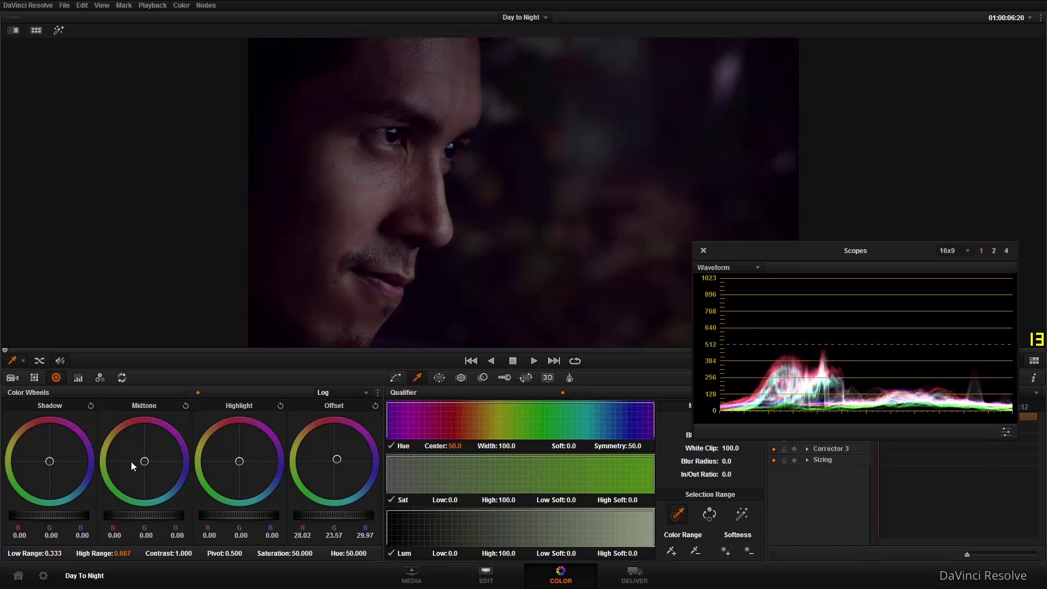
left_click(375, 406)
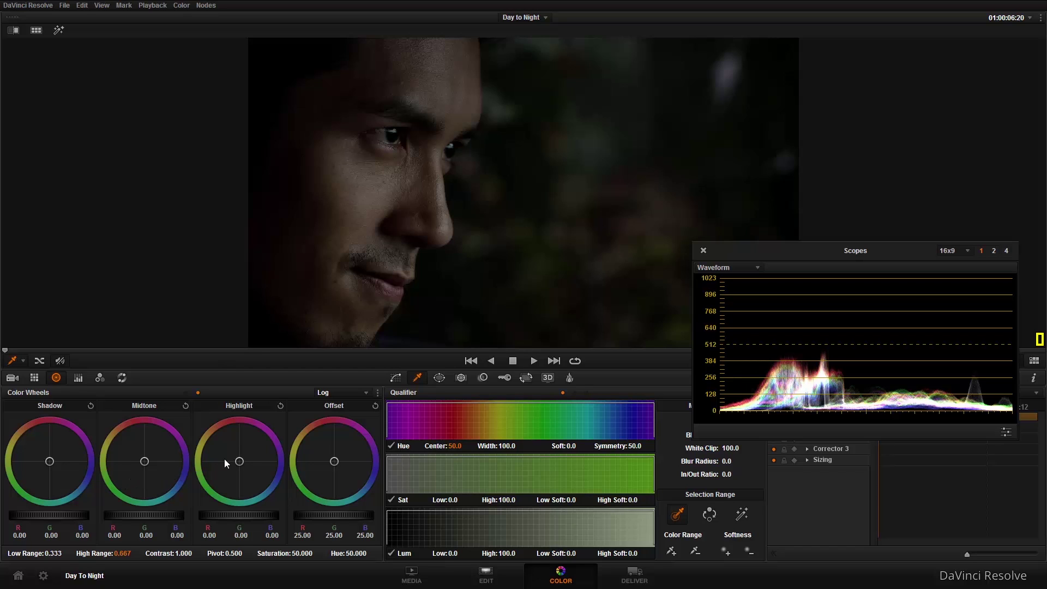
left_click_drag(52, 461, 44, 452)
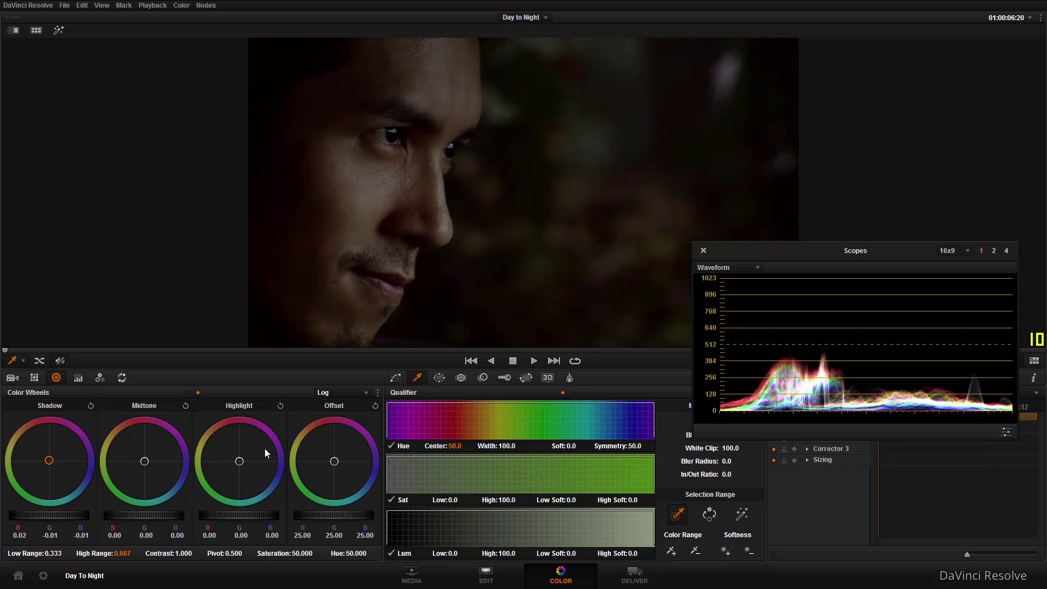
key("ctrl+z")
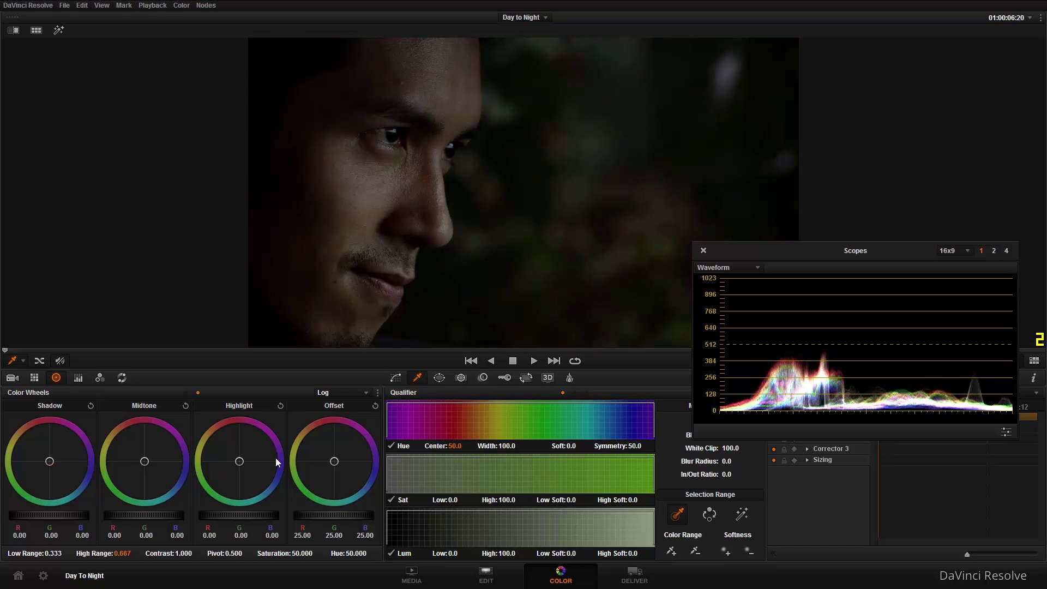
With the Primaries wheels, push Lift and Gamma slightly toward red and cool the Gain to red 0.94, blue 1.15.
left_click(331, 392)
left_click(333, 405)
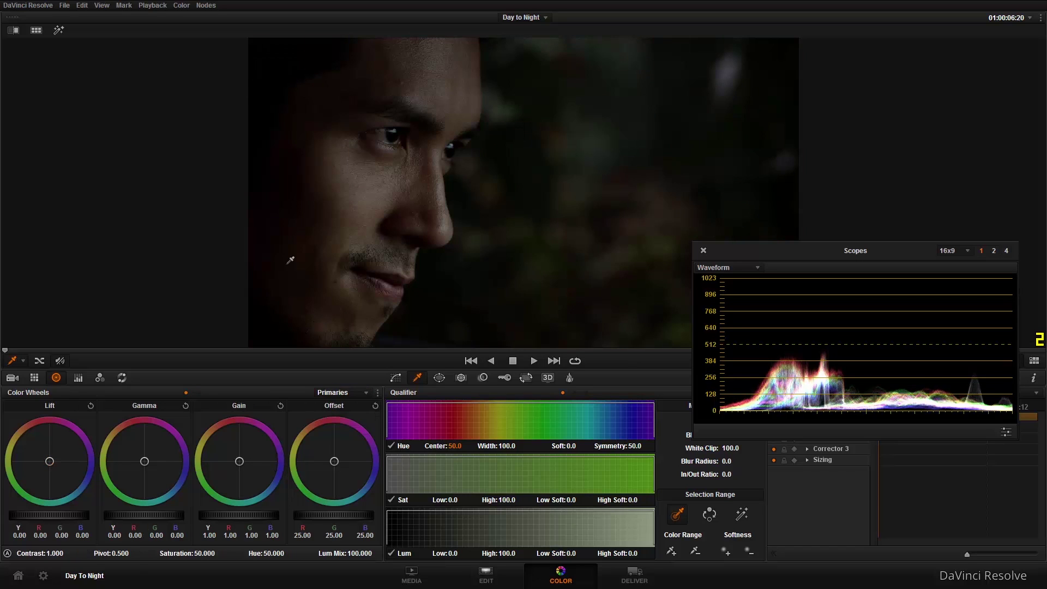
left_click_drag(50, 460, 48, 455)
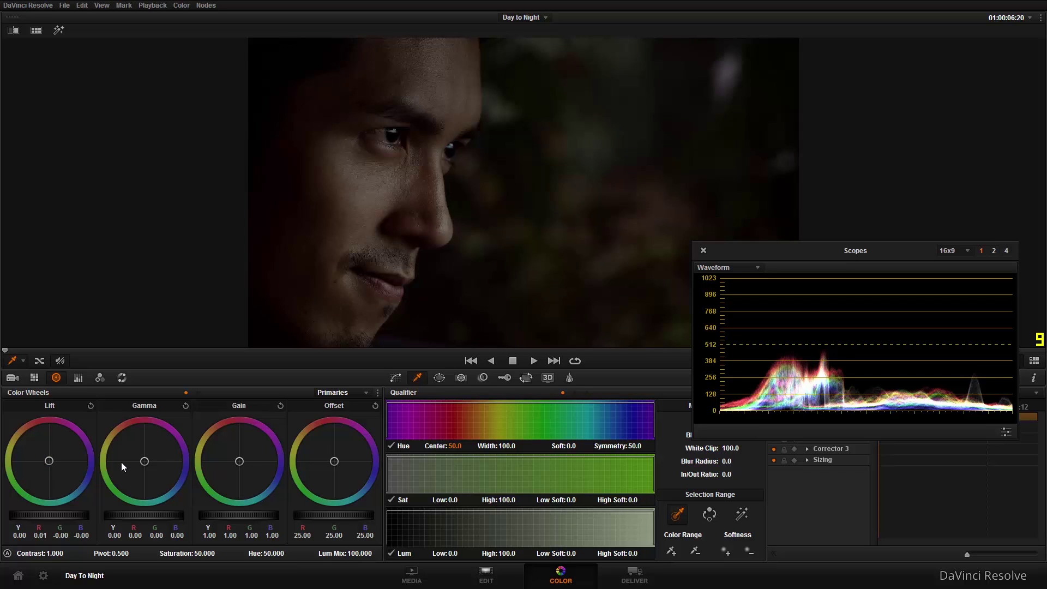
left_click_drag(145, 460, 143, 460)
left_click_drag(239, 461, 267, 473)
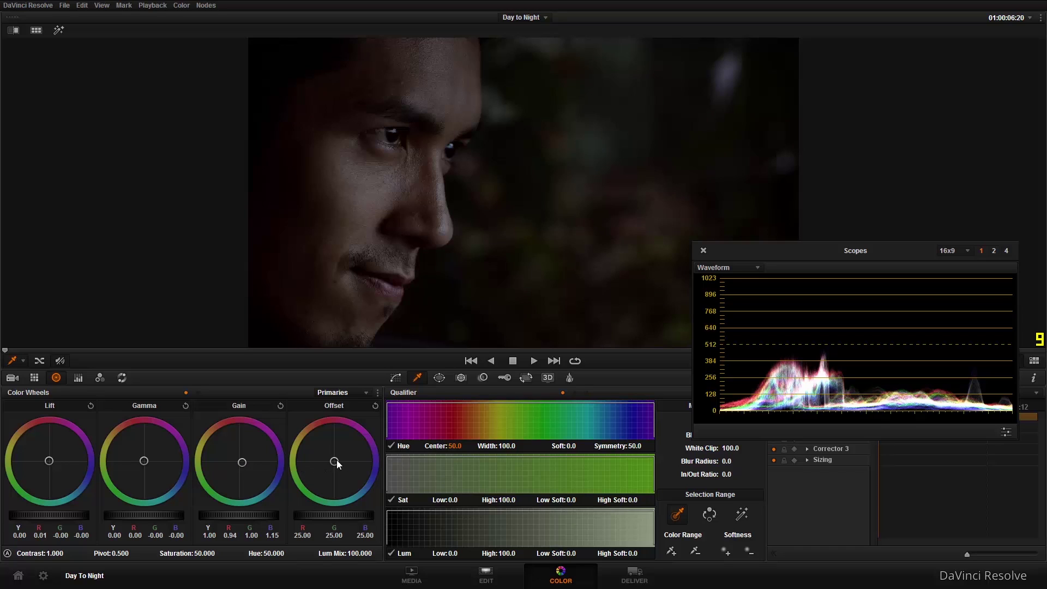
Shift the Offset toward blue with red 22.18, green 25.05, blue 28.92, and compare with the node disabled.
left_click_drag(339, 461, 361, 481)
key("ctrl+d")
key("ctrl+d")
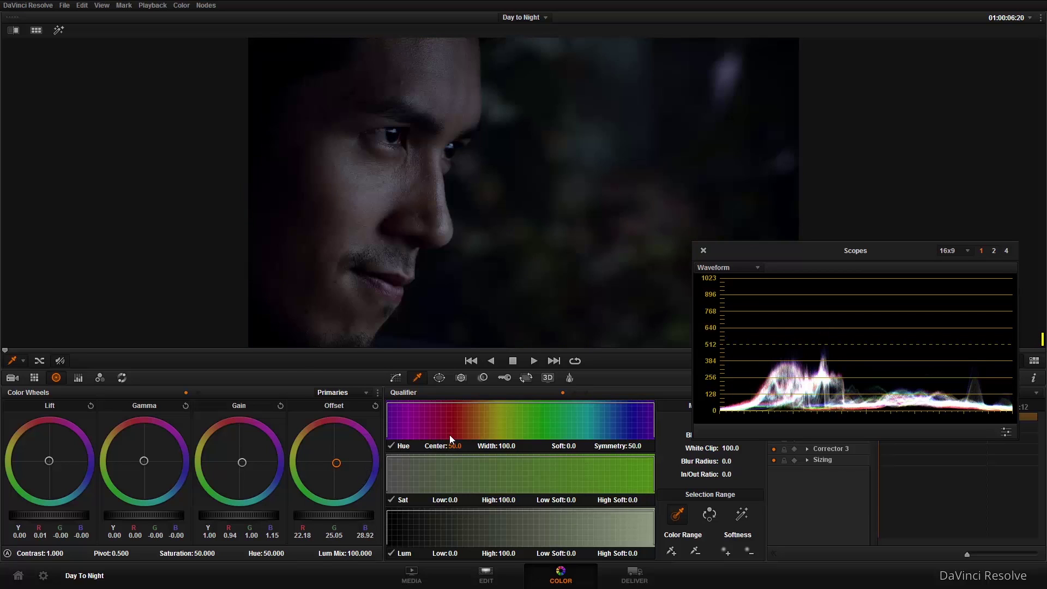
key("ctrl+d")
key("ctrl+d")
Reset the Lift wheel to neutral after testing it against a slight push toward red.
left_click(91, 405)
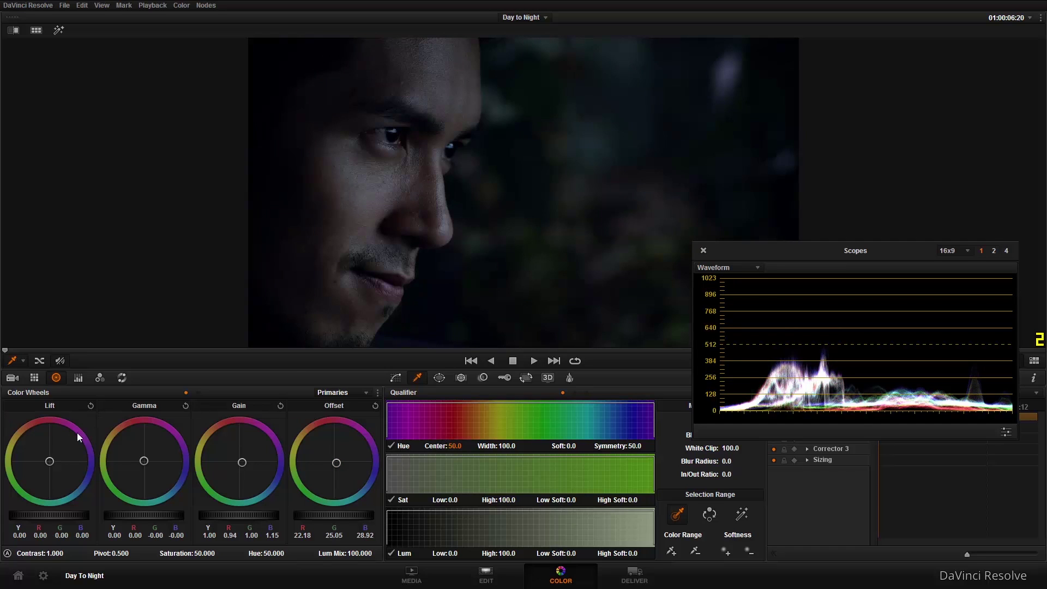
left_click_drag(51, 460, 49, 460)
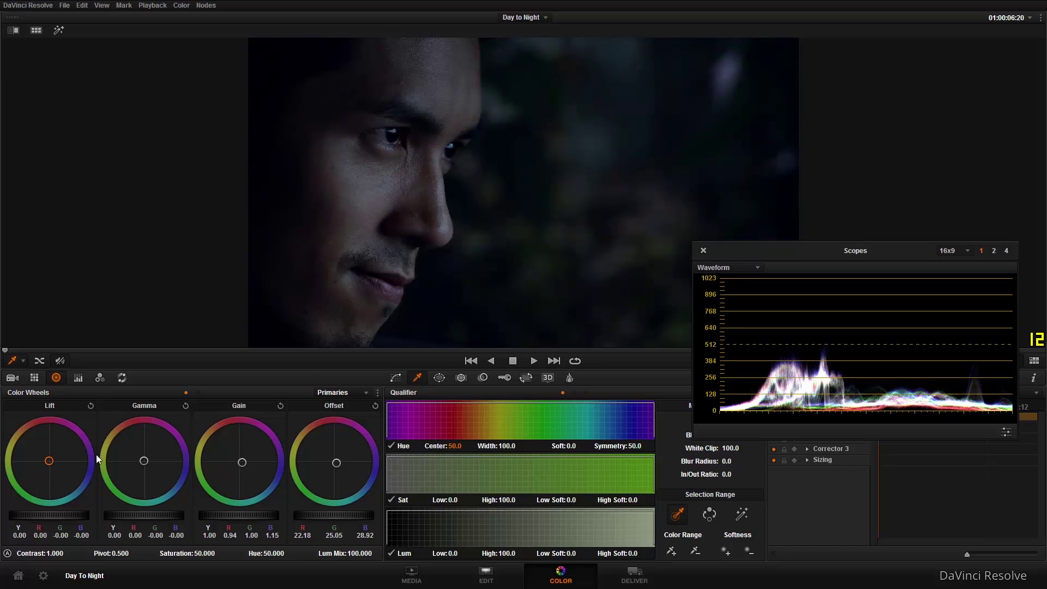
left_click(89, 406)
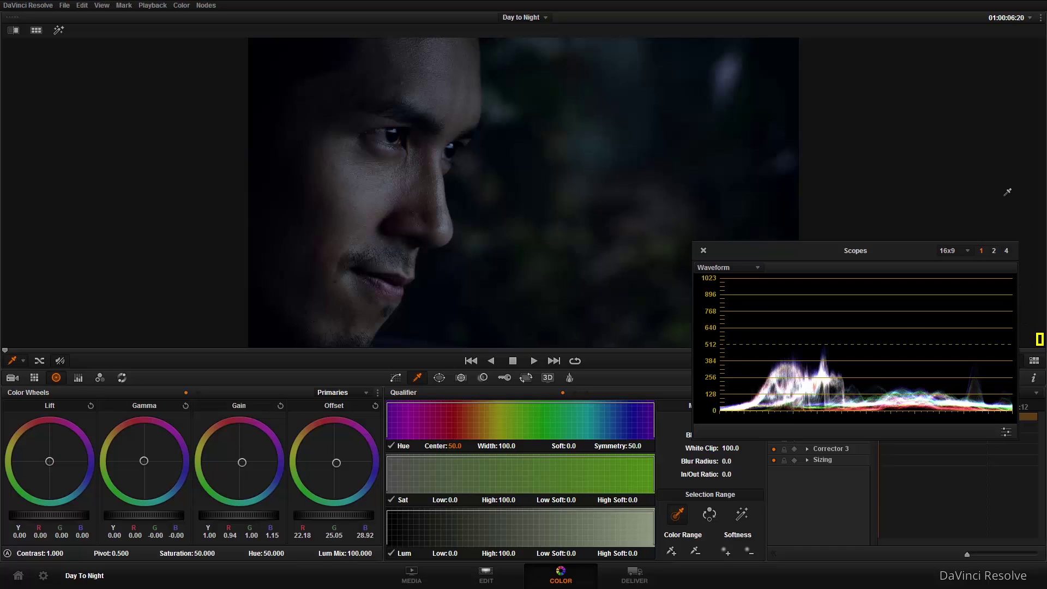
Restore the normal viewer size and disable the Balance, Highlights and Color Temperature nodes one by one to review the ungraded shot.
key("alt+f")
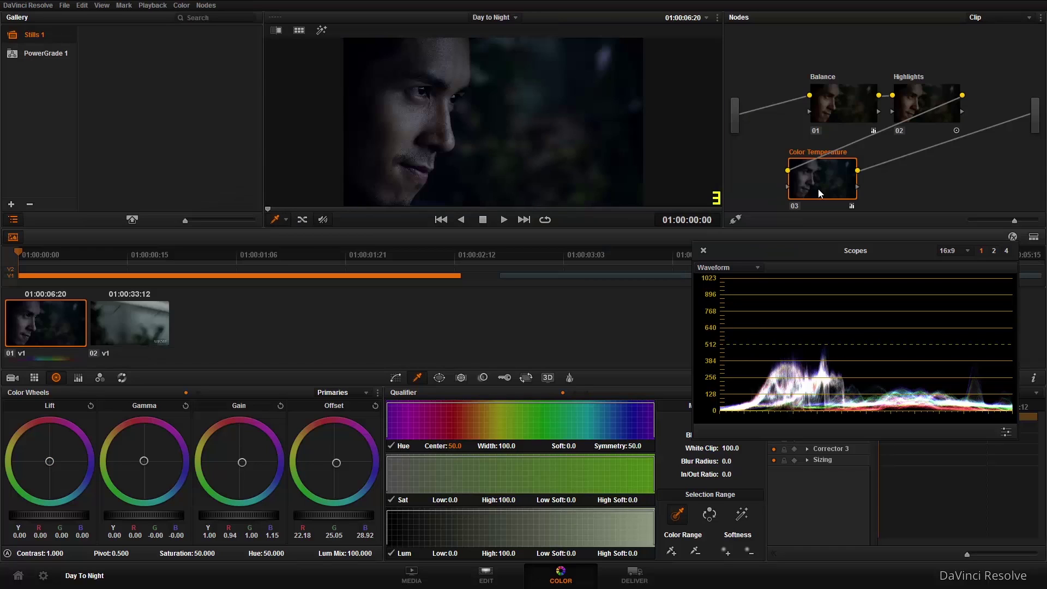
scroll(836, 187, "down", 1)
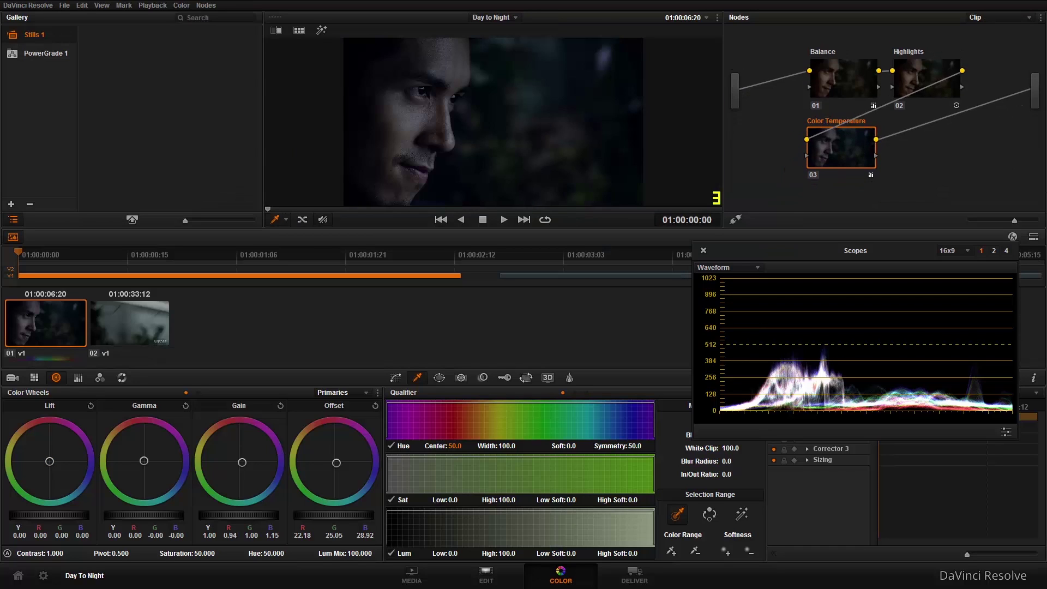
left_click(832, 81)
key("ctrl+d")
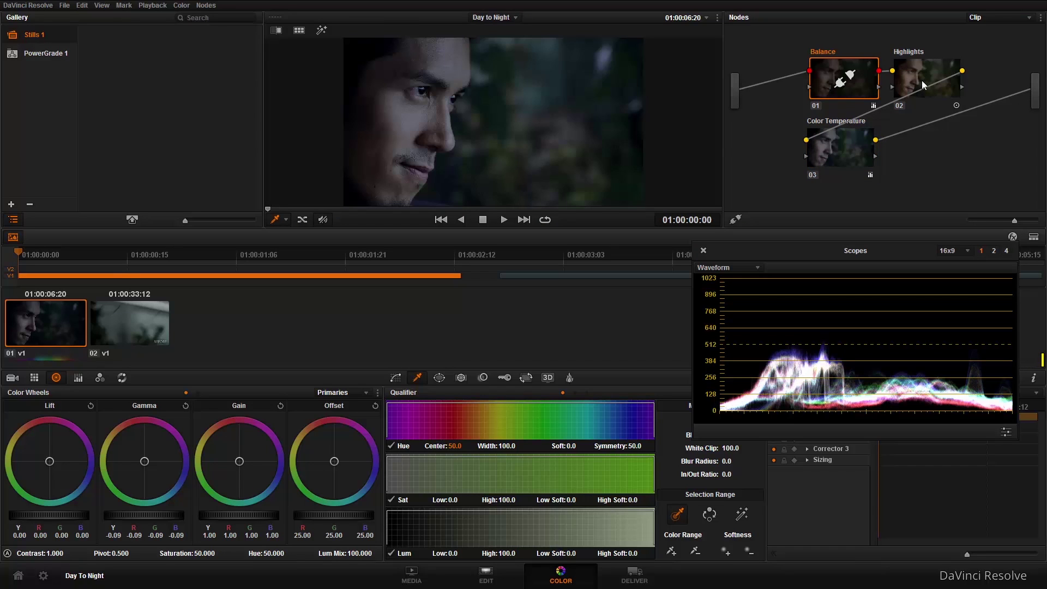
left_click(905, 68)
key("ctrl+d")
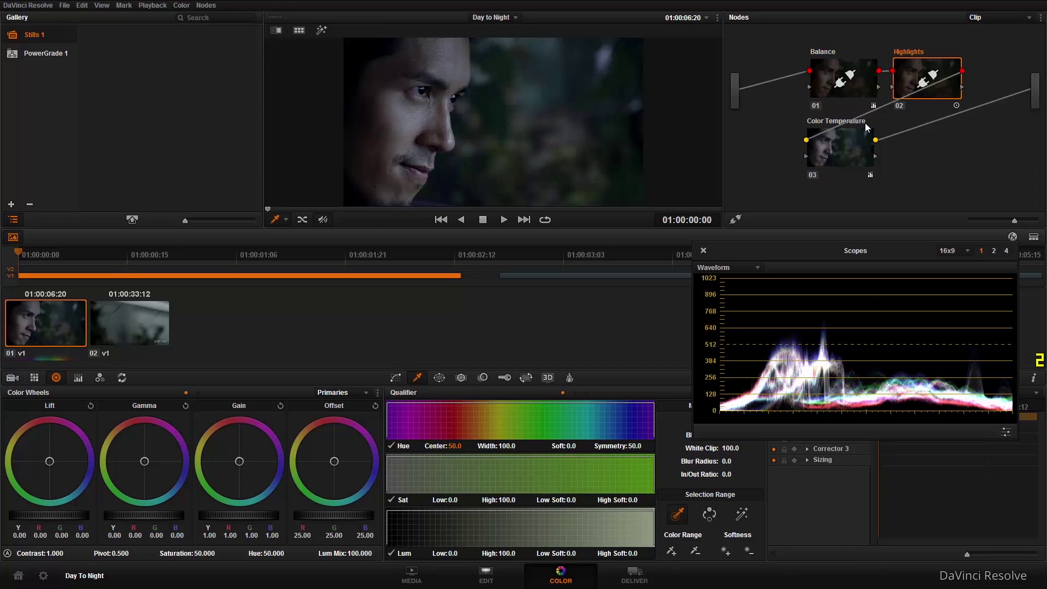
left_click(848, 135)
key("ctrl+d")
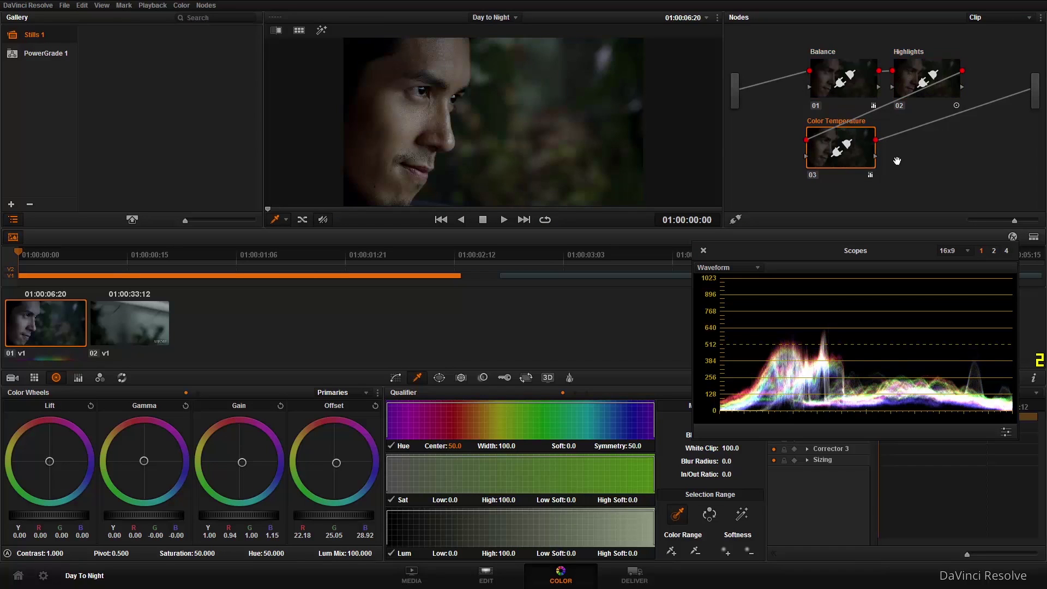
Re-enable the Balance, Highlights and Color Temperature nodes in order to review each node's contribution.
left_click(854, 80)
key("ctrl+d")
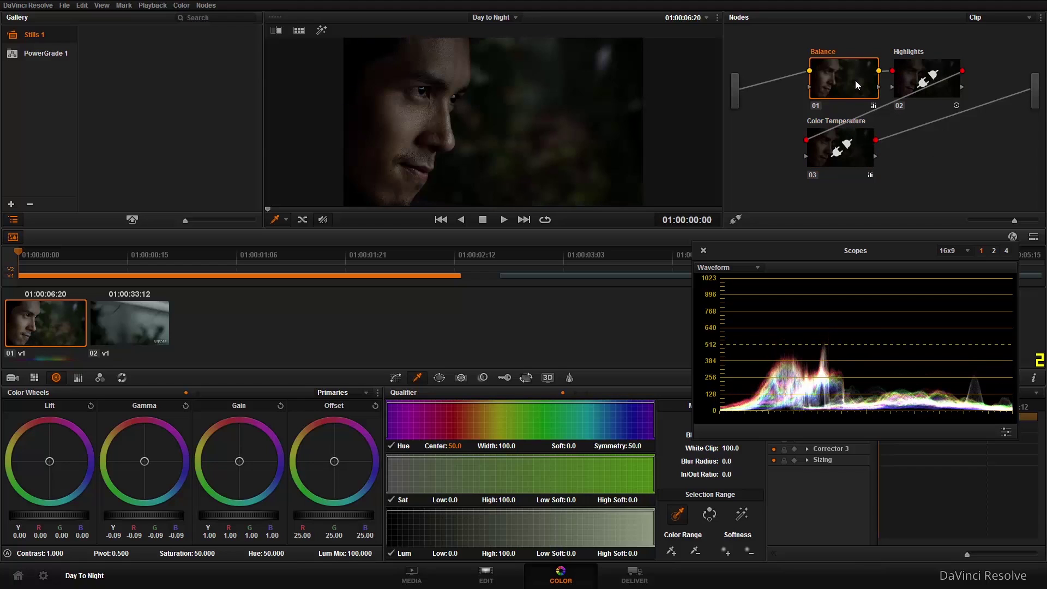
left_click(911, 82)
key("ctrl+d")
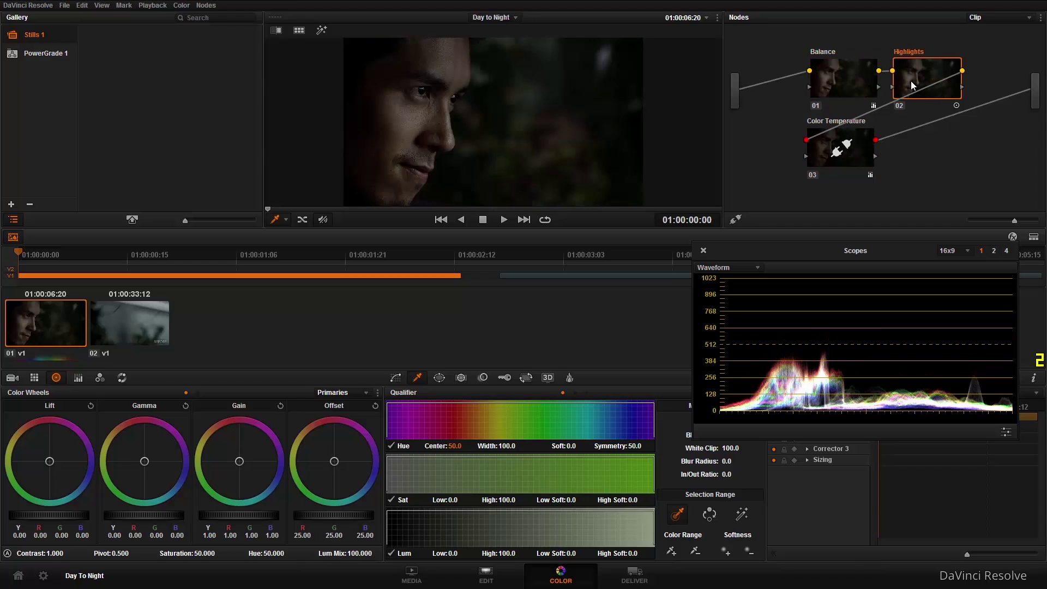
left_click(841, 154)
key("ctrl+d")
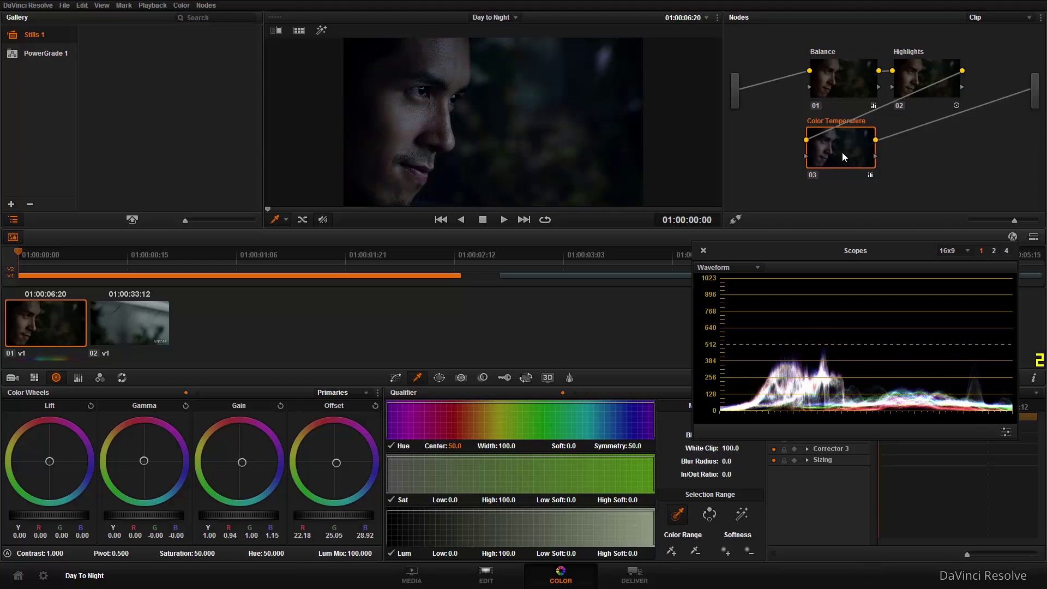
Lower the Gamma to -0.10 in the Balance node.
scroll(830, 100, "down", 1)
scroll(830, 100, "up", 2)
left_click(851, 88)
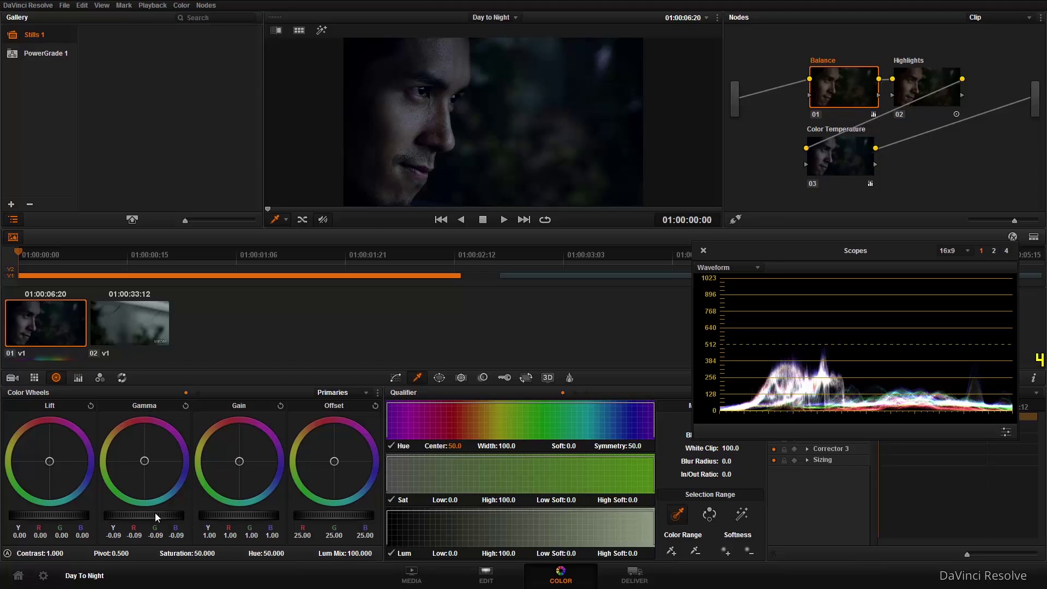
mouse_move(155, 512)
left_mouse_down()
mouse_move(127, 512)
mouse_move(146, 513)
left_mouse_up()
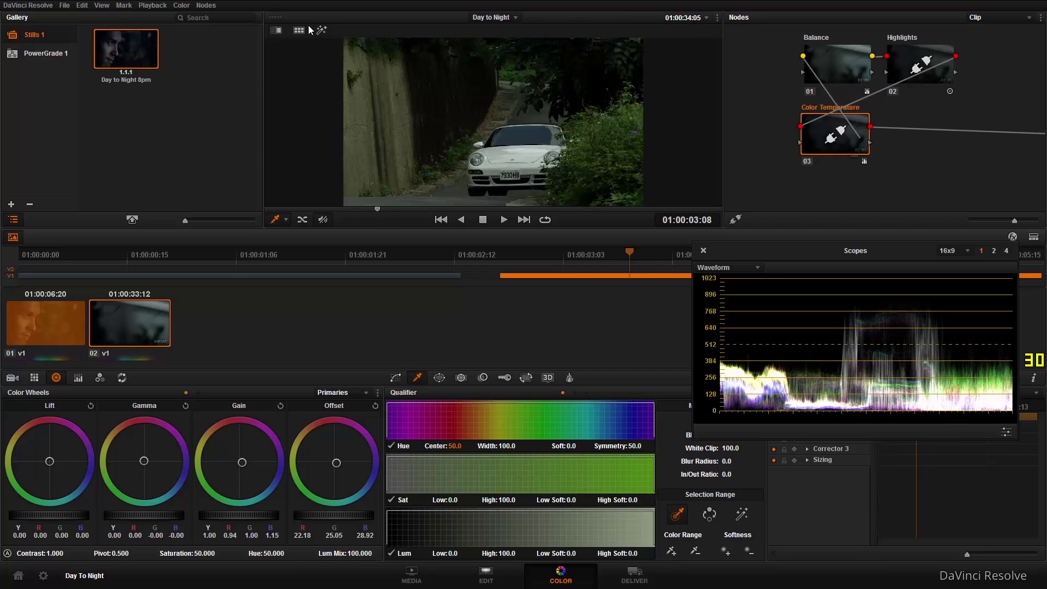
Show the saved still as a reference wipe on the car clip, invert the wipe, and place its edge beside the man's face.
left_click(275, 30)
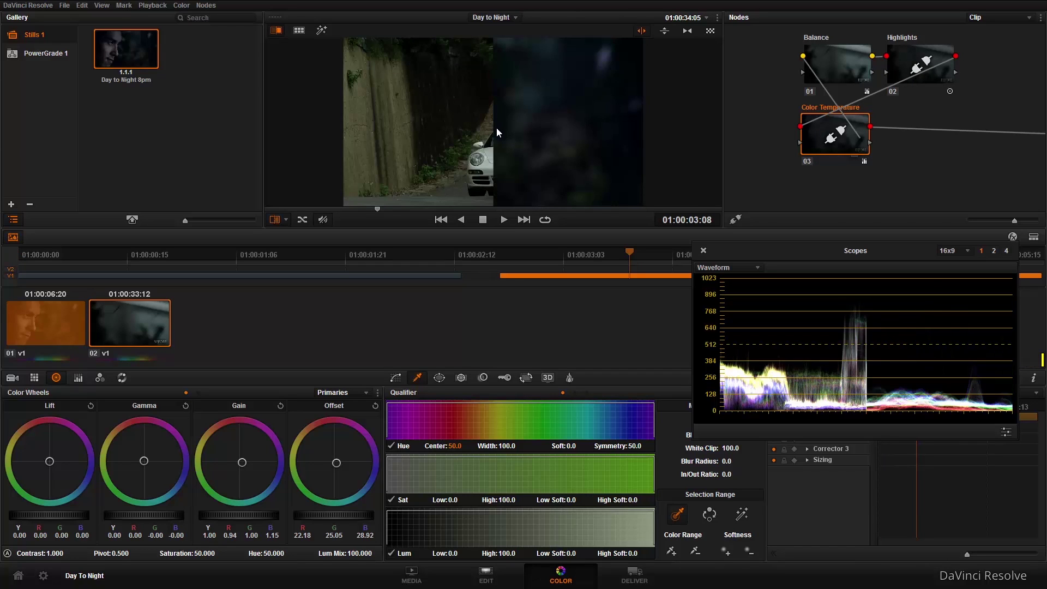
mouse_move(498, 132)
left_mouse_down()
mouse_move(458, 131)
mouse_move(504, 131)
left_mouse_up()
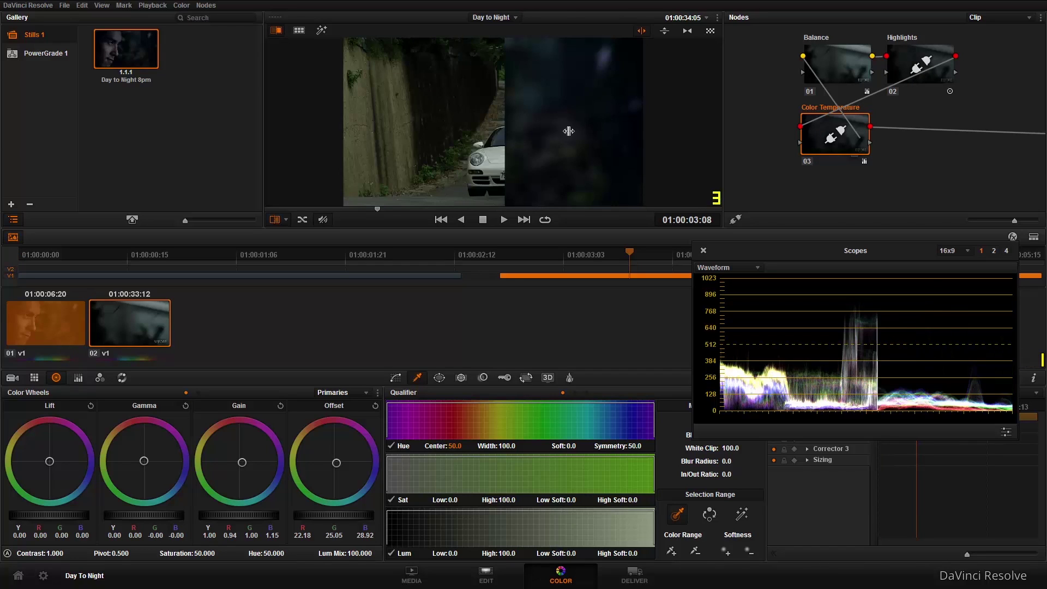
left_click_drag(568, 132, 467, 133)
right_click(472, 136)
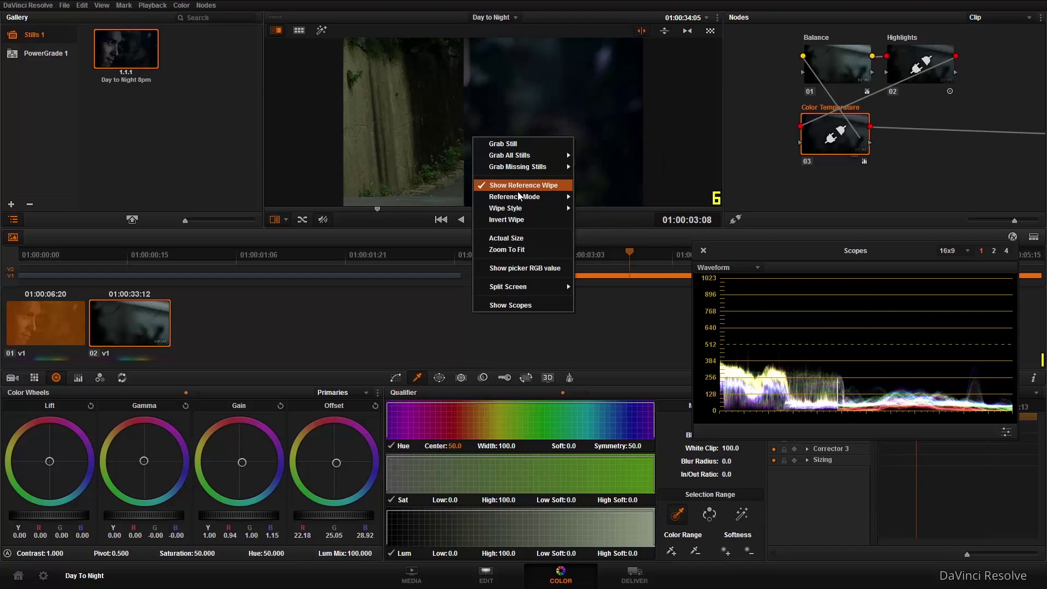
left_click(533, 219)
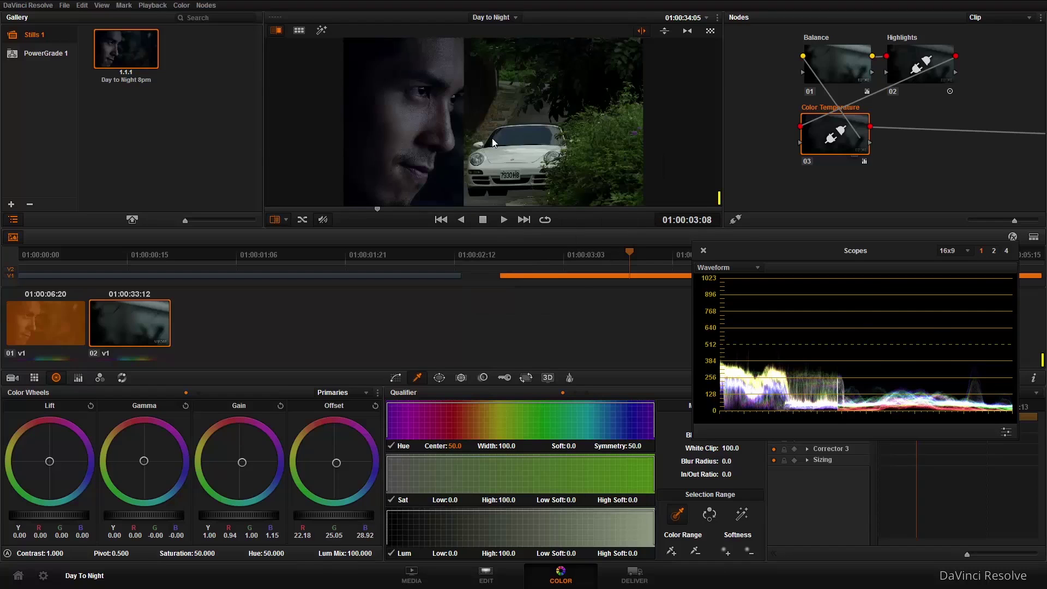
left_click_drag(462, 127, 465, 128)
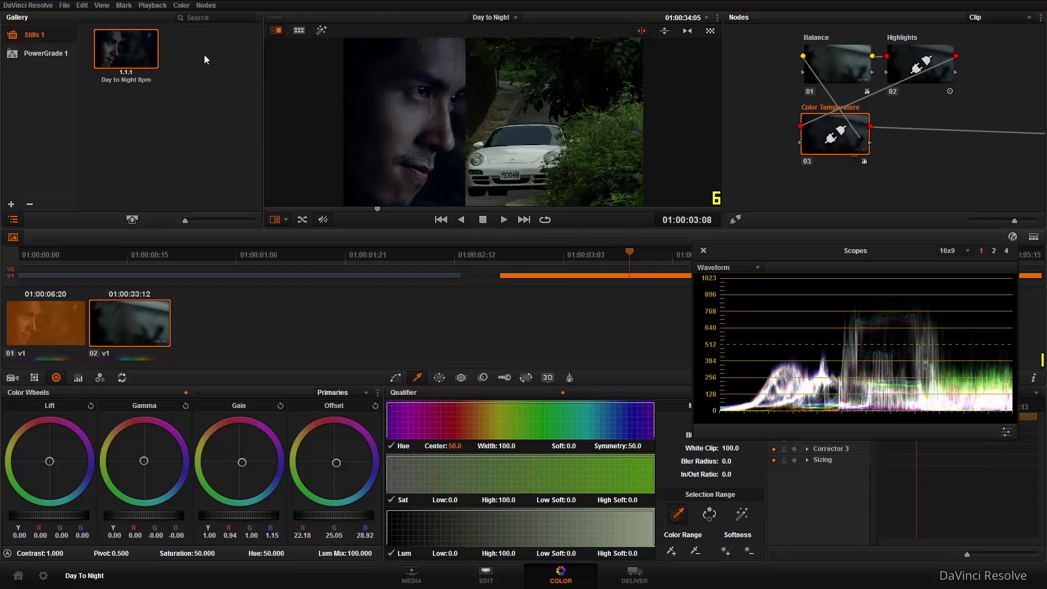
Enable the Highlights and Color Temperature nodes on the car clip.
left_click(926, 64)
key("ctrl+d")
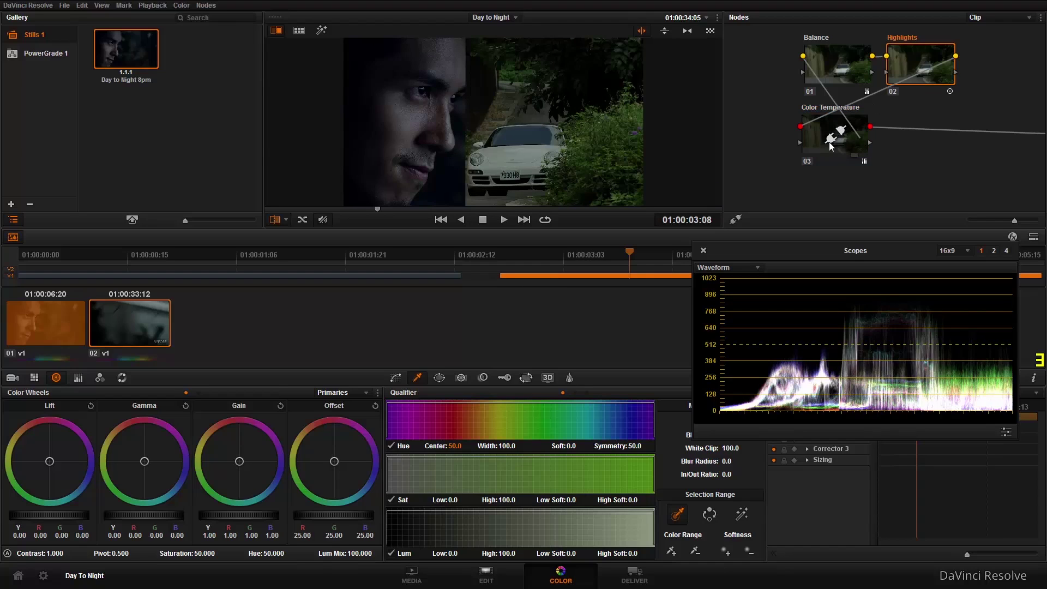
left_click(829, 142)
key("ctrl+d")
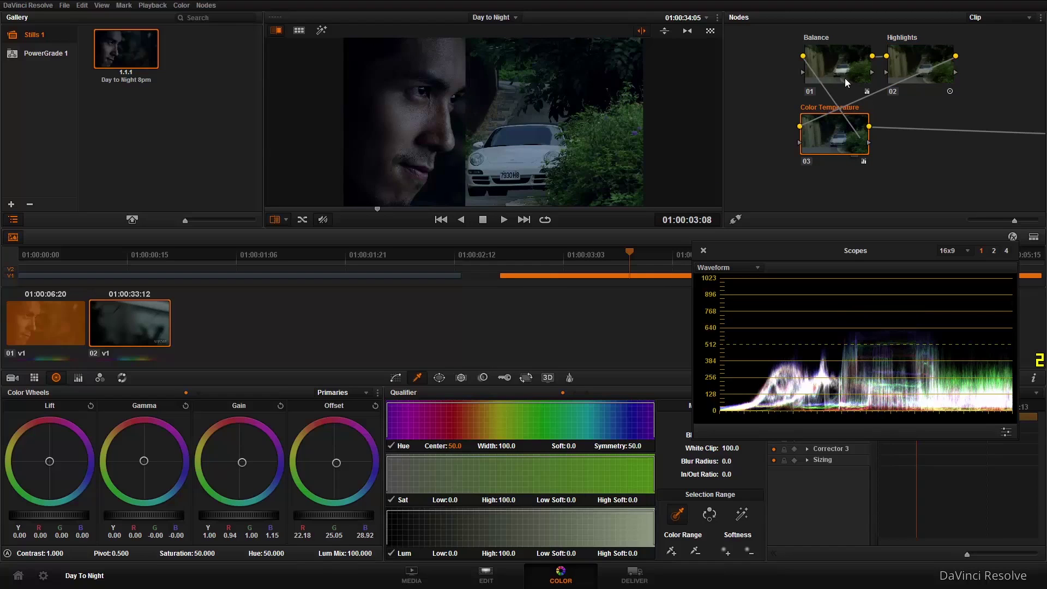
In the car clip's Balance node, lower the Gamma to -0.19 and the Gain to 0.87.
left_click(839, 72)
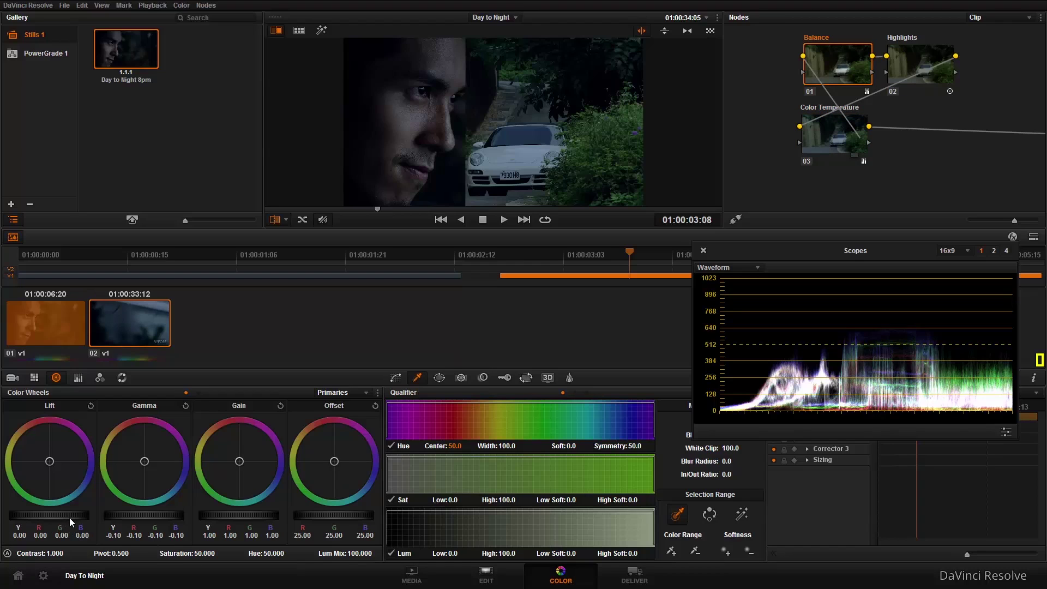
mouse_move(70, 518)
left_mouse_down()
mouse_move(97, 519)
mouse_move(59, 525)
left_mouse_up()
left_click_drag(122, 545, 6, 516)
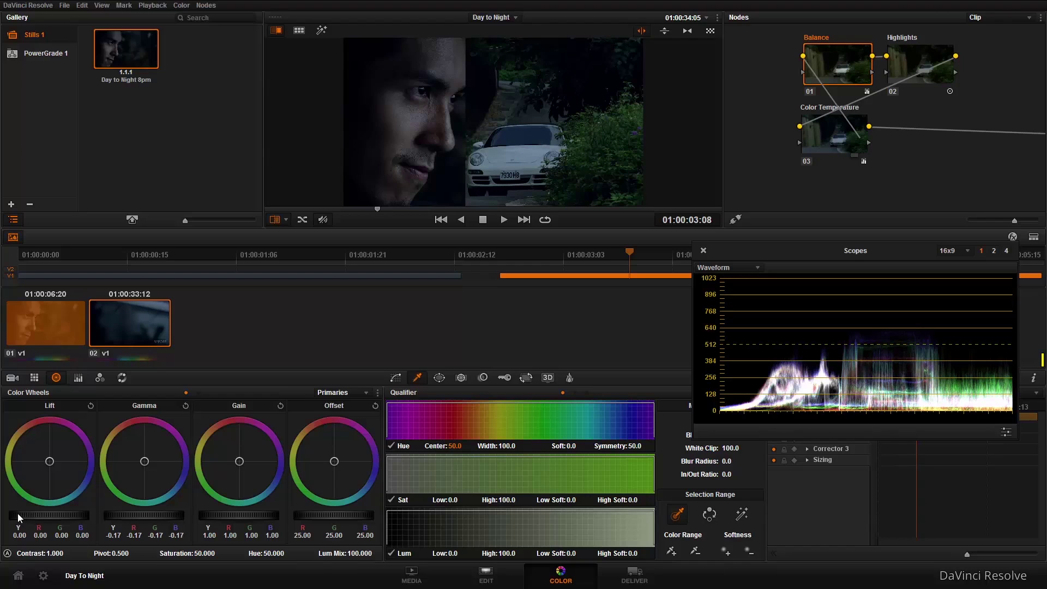
left_click_drag(15, 513, 0, 513)
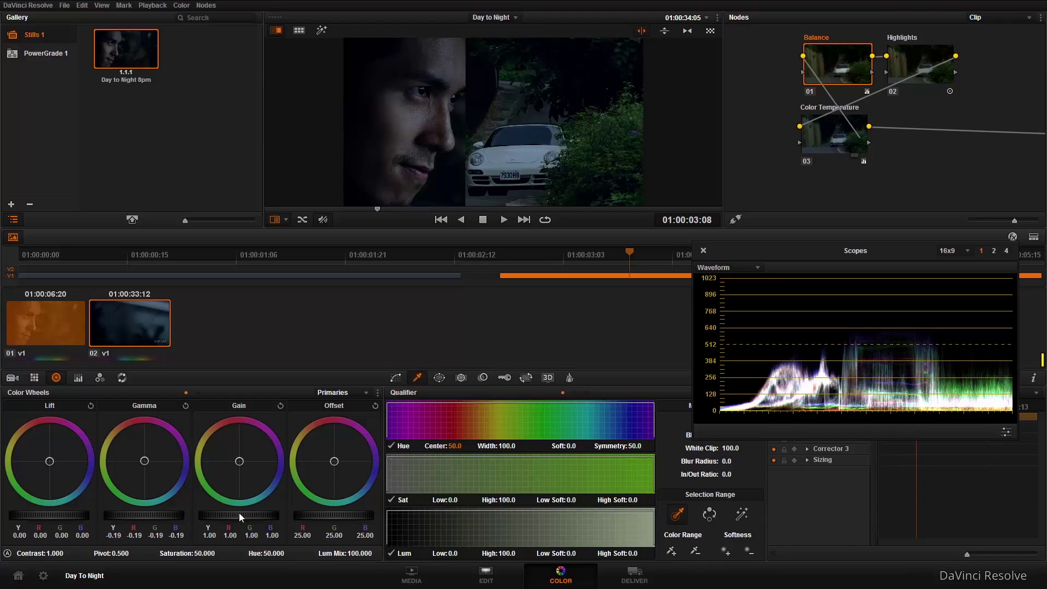
left_click_drag(192, 514, 187, 512)
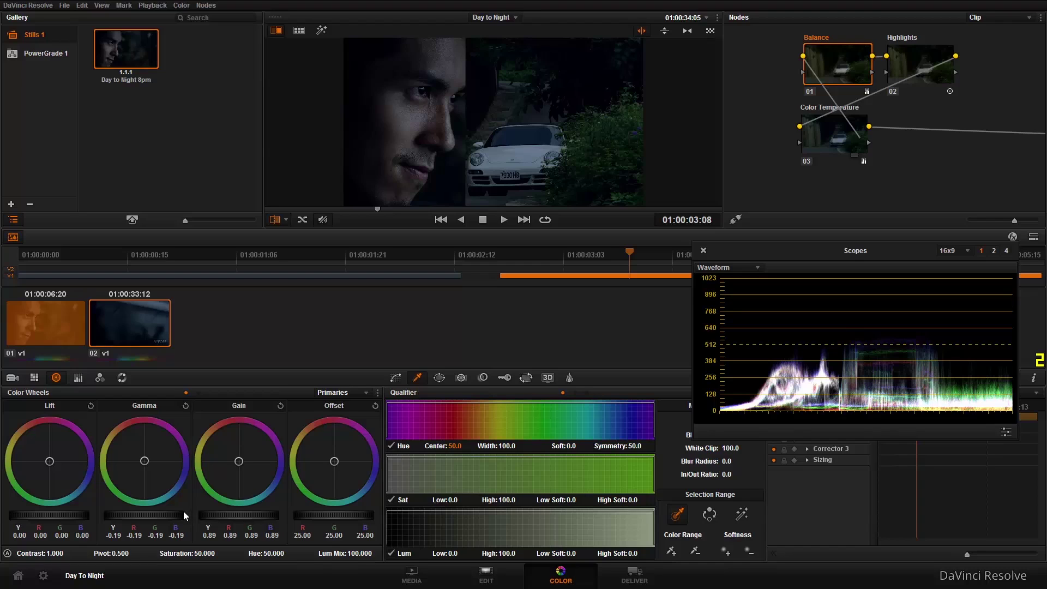
left_click_drag(174, 509, 191, 509)
Shift the reference wipe edge onto the car and refine the Balance node's Gamma to -0.18 and Gain to 0.83.
left_click(592, 137)
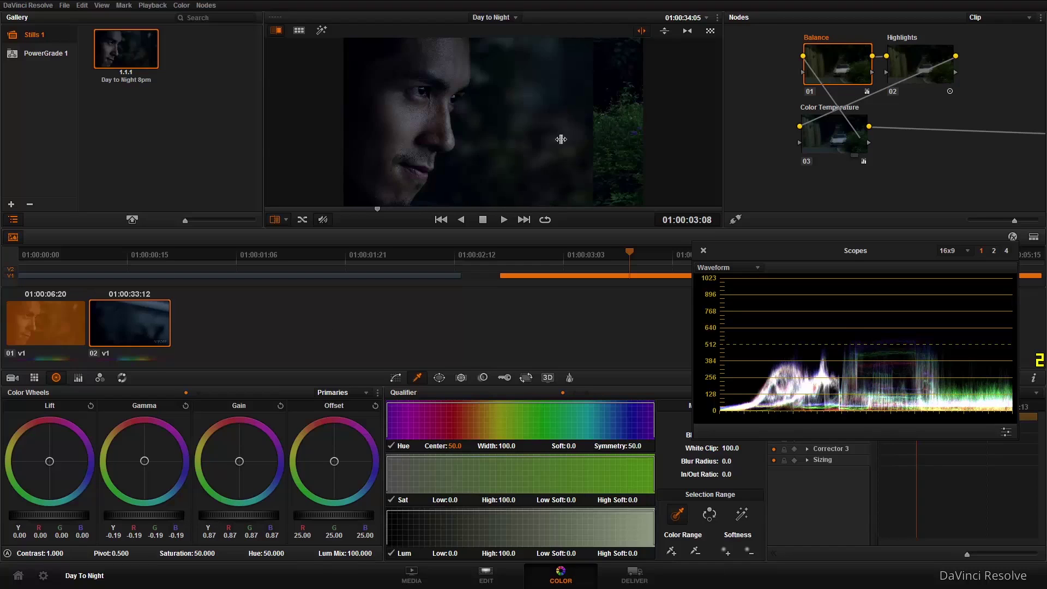
left_click_drag(542, 139, 491, 140)
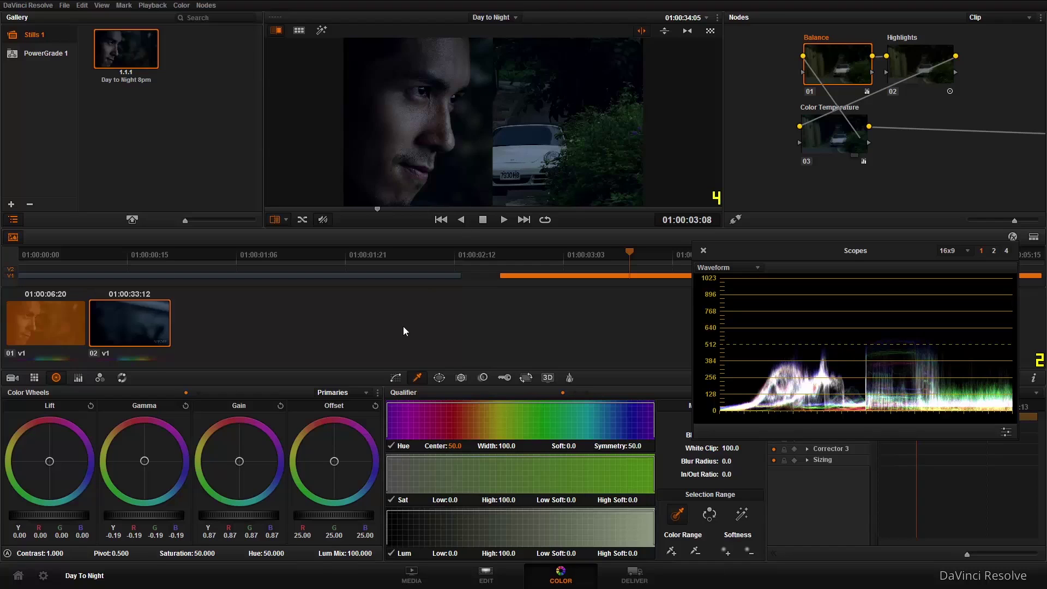
left_click_drag(134, 516, 164, 515)
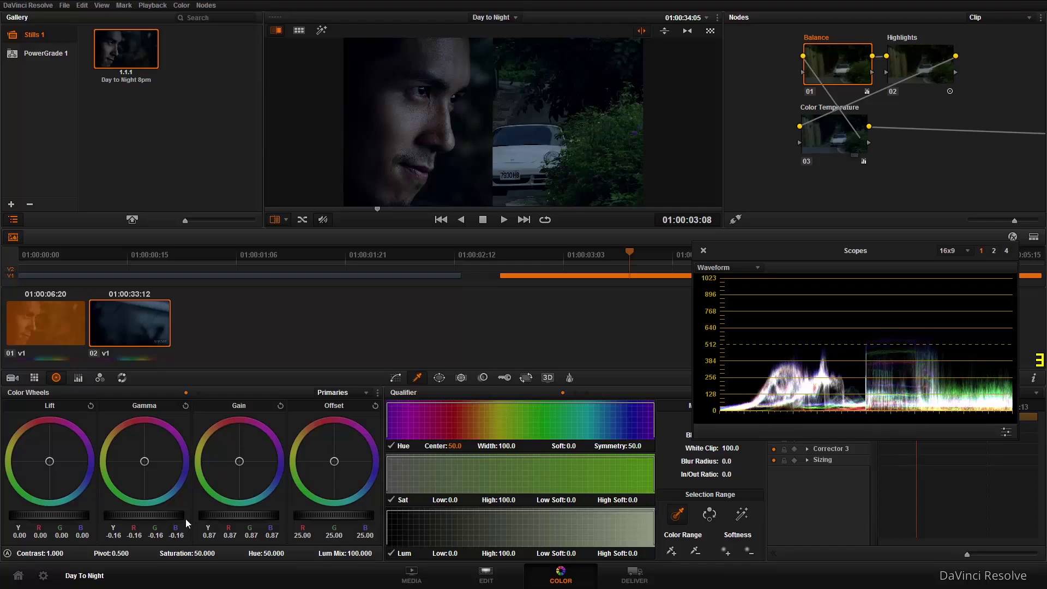
left_click_drag(163, 518, 142, 515)
left_click_drag(239, 516, 216, 512)
scroll(228, 516, "up", 2)
scroll(218, 513, "down", 1)
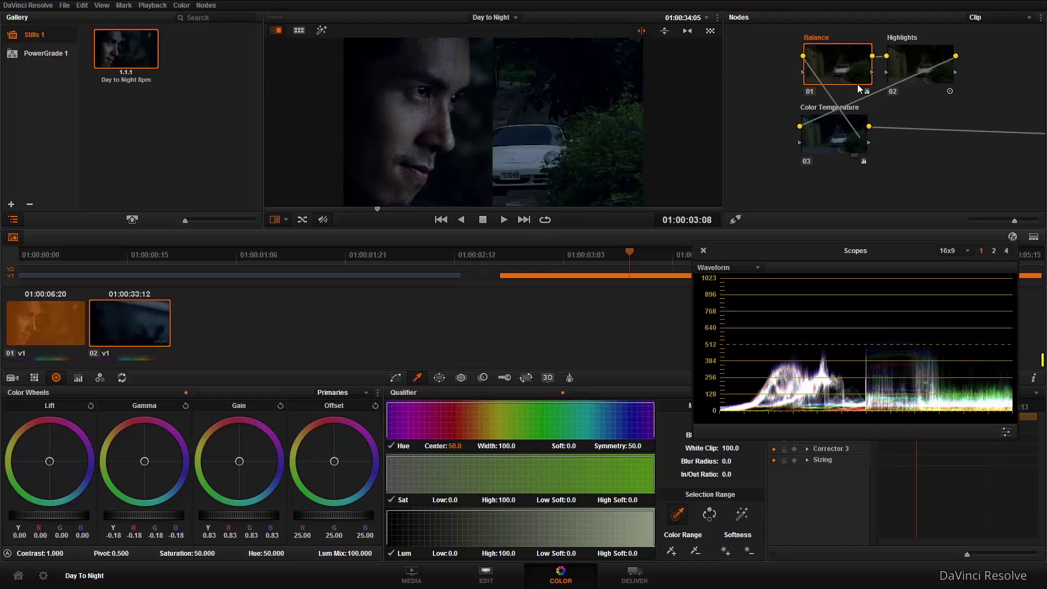
Turn off the reference wipe and the viewer's on-screen controls.
key("ctrl+w")
left_click(285, 220)
left_click(286, 234)
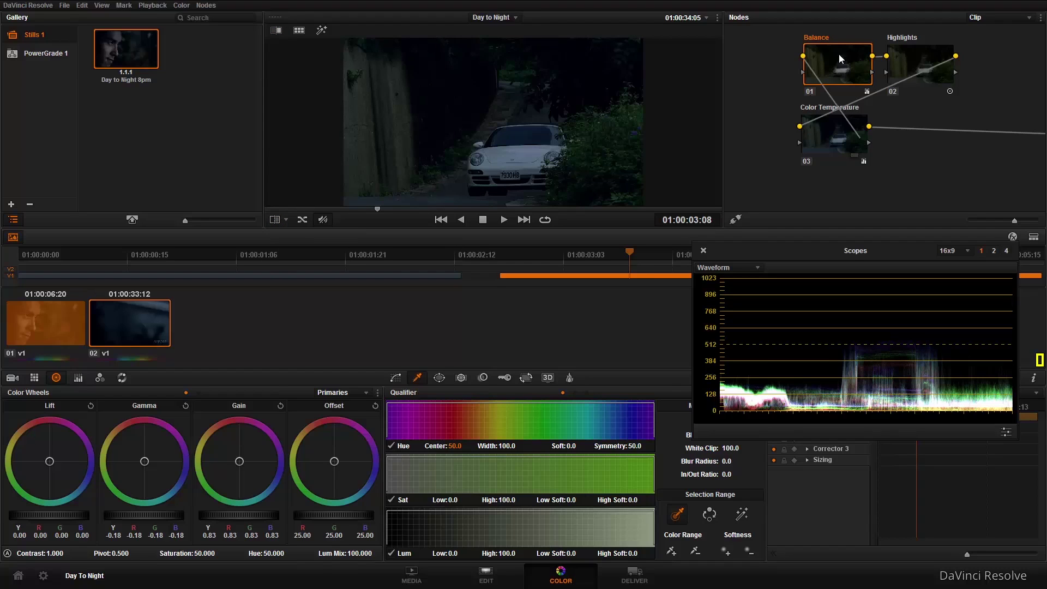
Add a serial node after Color Temperature and label it Lamps.
left_click(820, 133)
key("alt+s")
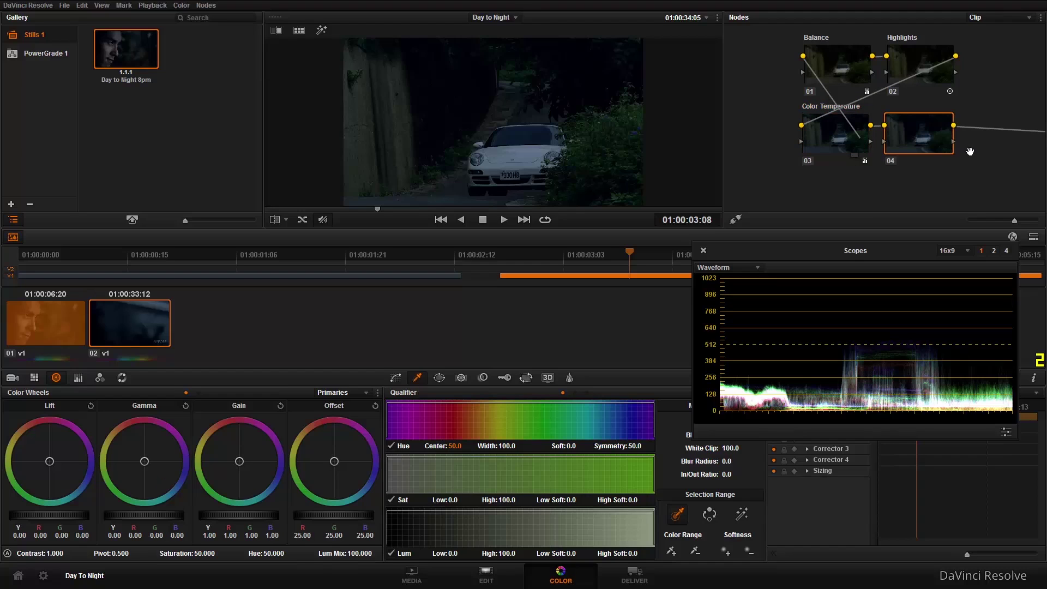
right_click(898, 135)
left_click(906, 140)
right_click(912, 133)
left_click(921, 138)
type("Lamps")
key("Return")
Close the scopes and place a narrow circular window on the car's unobstructed headlight, about size 9.27, pan 49.00, tilt 47.75.
key("ctrl+shift+w")
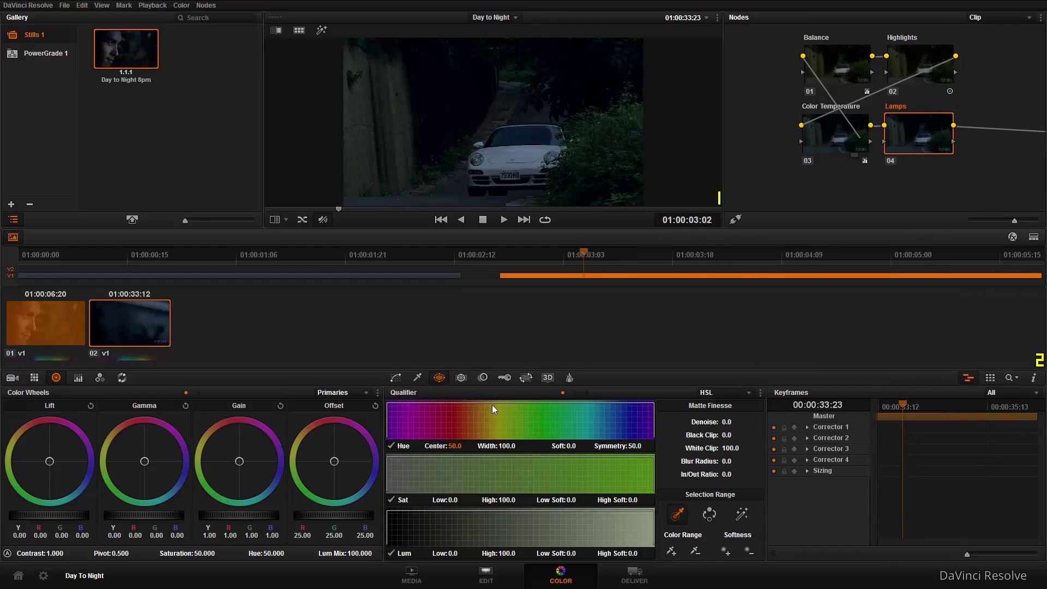
left_click(439, 377)
left_click(394, 444)
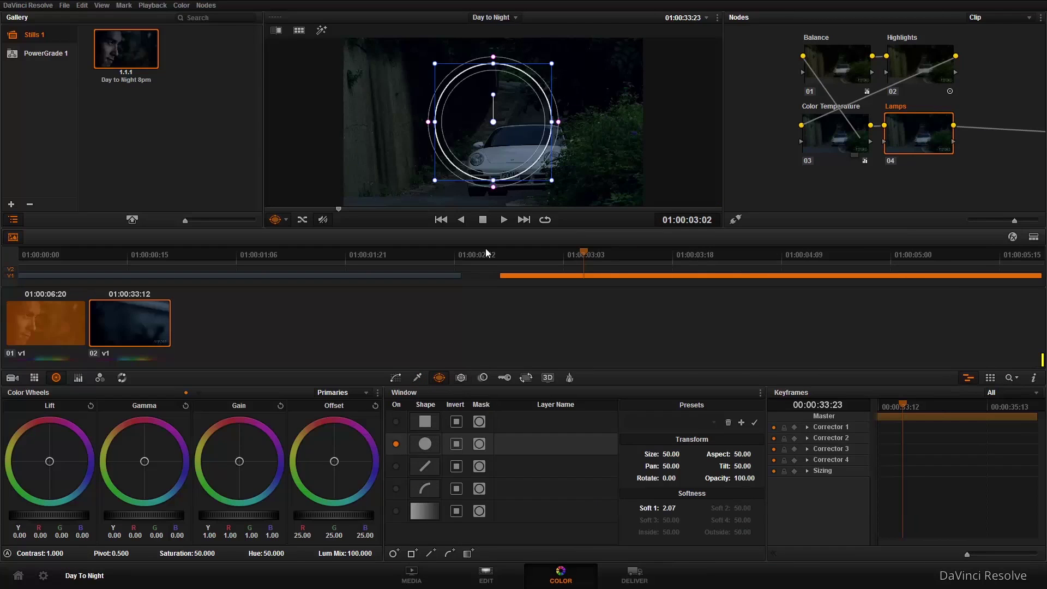
left_click_drag(495, 134, 489, 160)
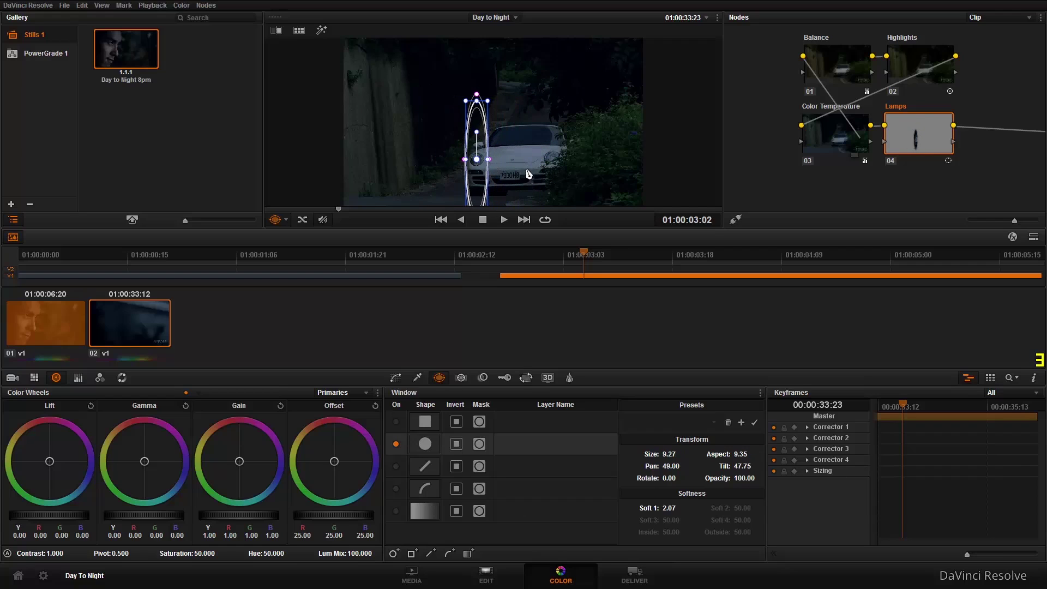
Enlarge the viewer and fit the window to the headlight with size 5.37 and aspect 53.44.
key("alt+f")
scroll(552, 291, "up", 6)
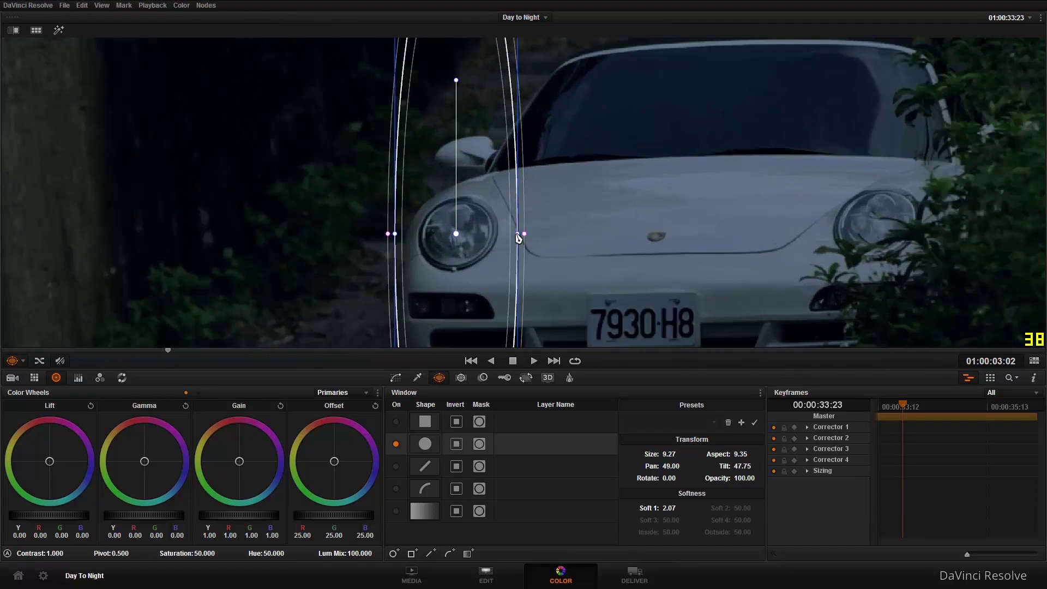
left_click_drag(520, 234, 495, 236)
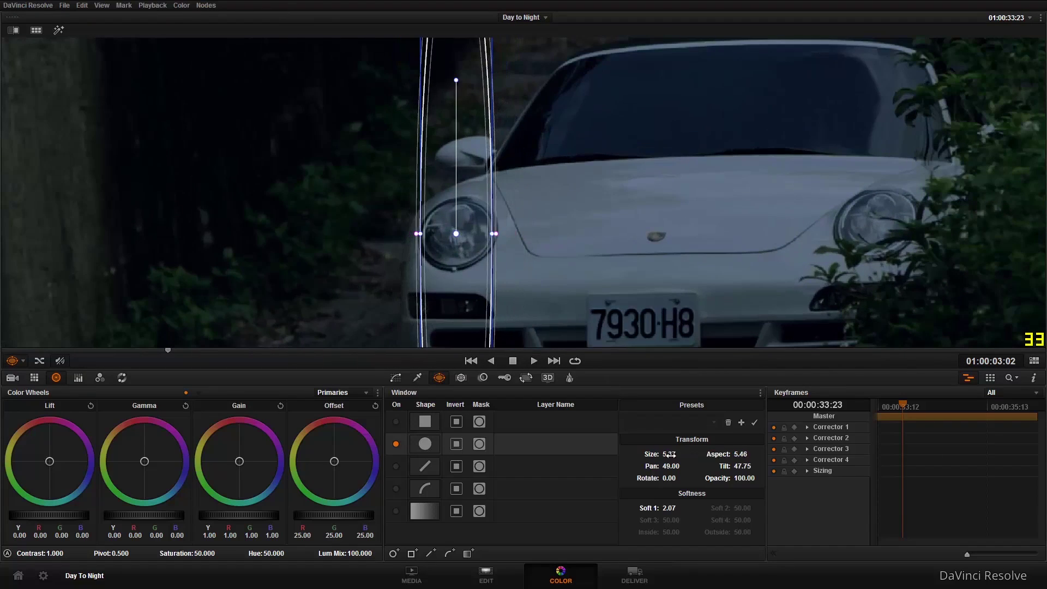
left_click_drag(733, 452, 828, 451)
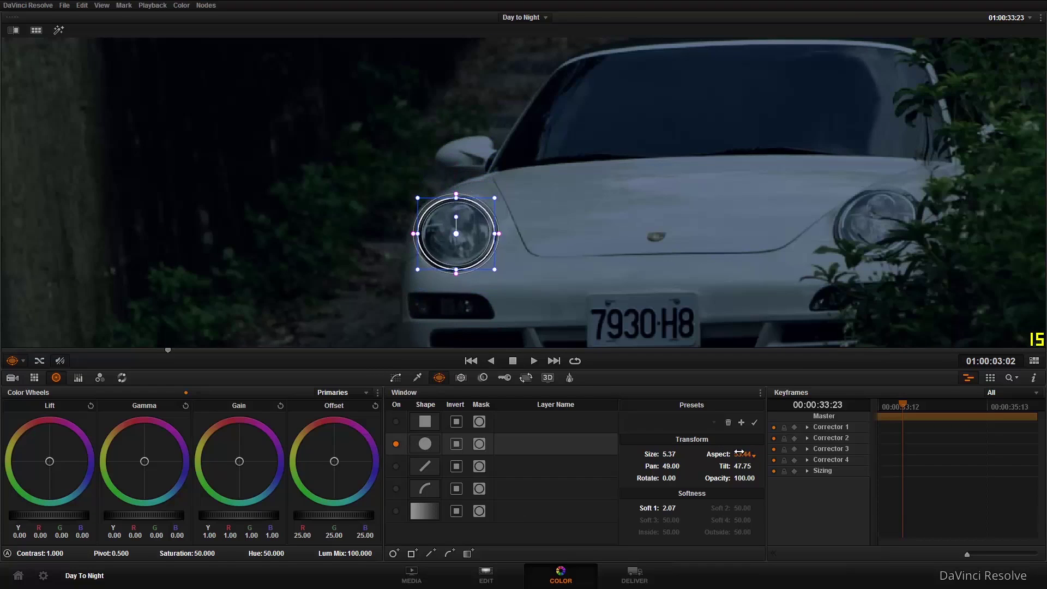
Fine-tune the headlight window to pan 49.01, size 5.07 and softness 3.09.
mouse_move(456, 235)
left_mouse_down()
mouse_move(484, 245)
mouse_move(457, 236)
left_mouse_up()
left_click_drag(666, 452, 649, 451)
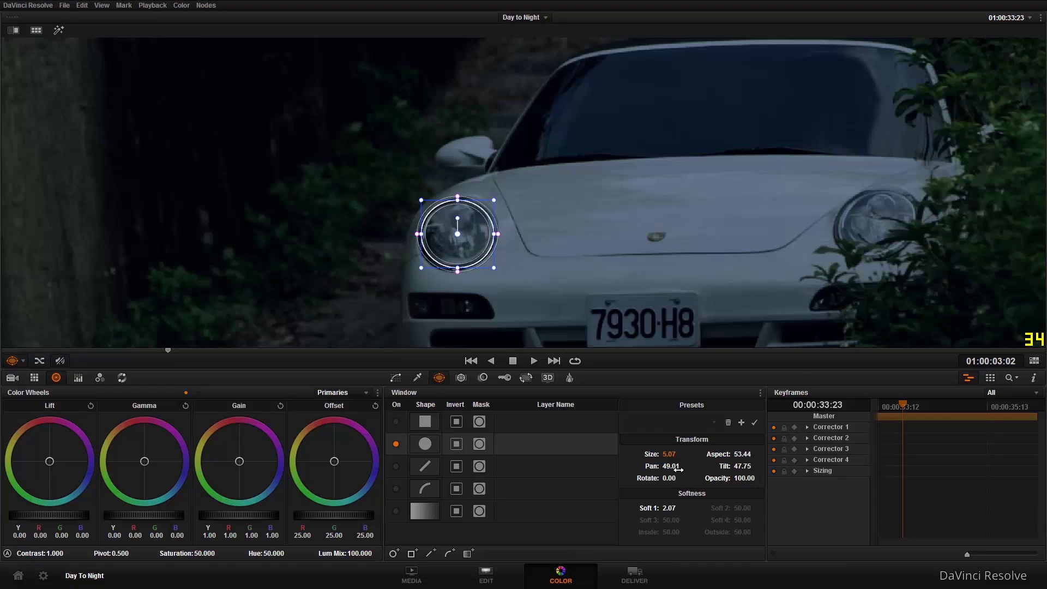
left_click_drag(669, 508, 701, 507)
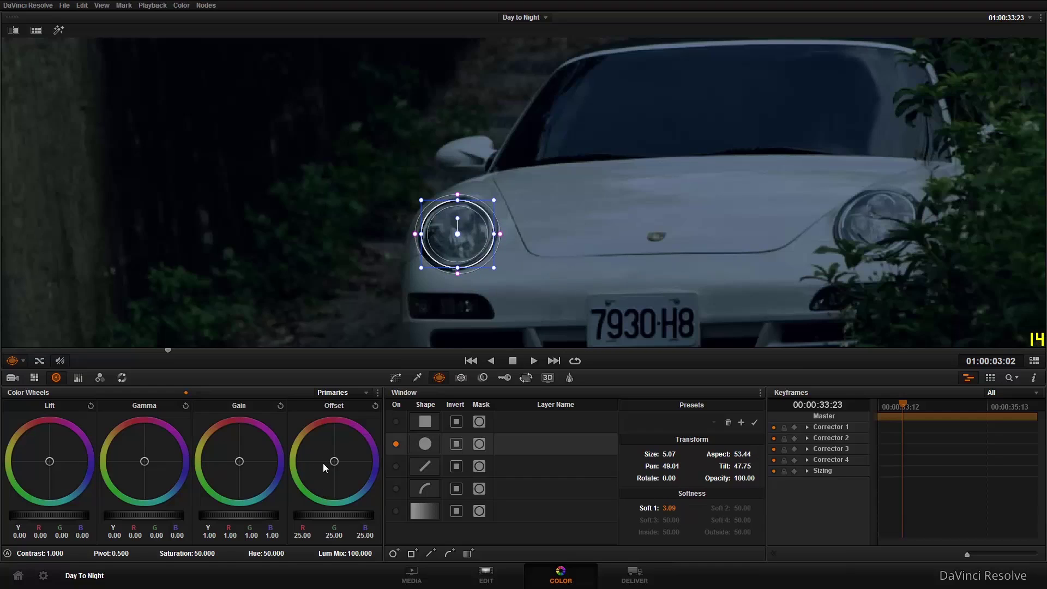
Light up the windowed headlight by raising overall gain to about 2.81 and warming lift, gamma and gain by reducing blue.
left_click_drag(239, 461, 191, 443)
left_click_drag(37, 463, 23, 451)
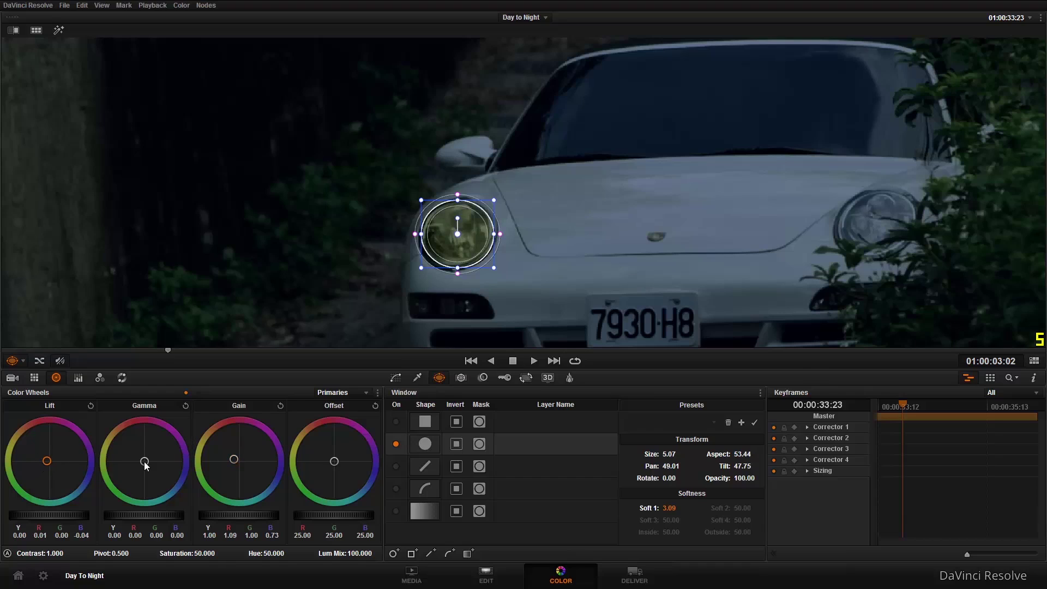
left_click_drag(221, 514, 872, 531)
left_click_drag(962, 531, 1038, 532)
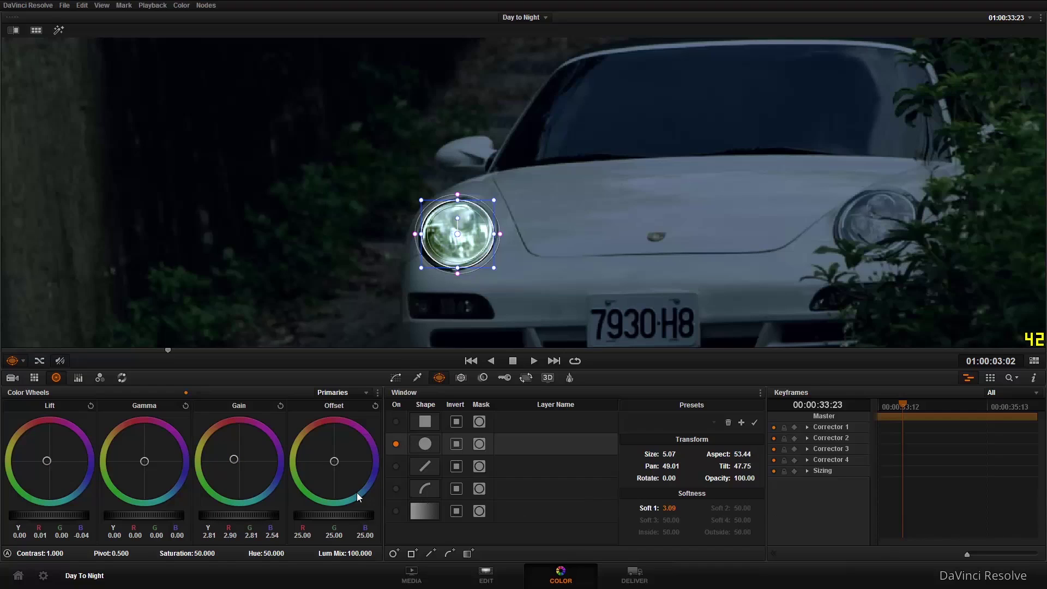
mouse_move(41, 456)
left_mouse_down()
mouse_move(25, 431)
mouse_move(1, 445)
mouse_move(31, 477)
mouse_move(115, 479)
mouse_move(71, 479)
mouse_move(22, 446)
mouse_move(54, 454)
left_mouse_up()
left_click_drag(145, 460, 142, 459)
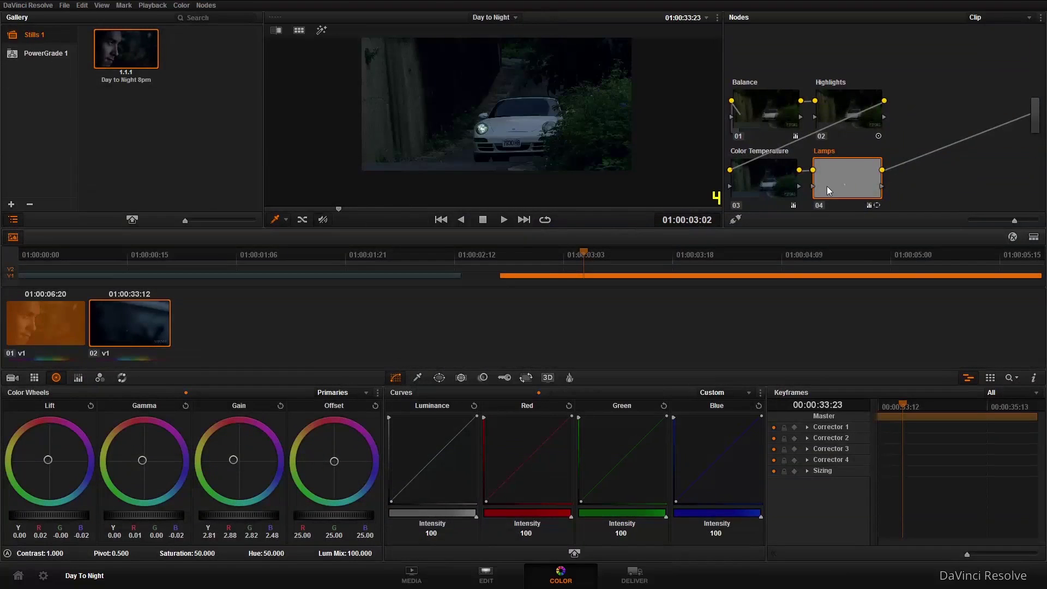
Add a serial node after Lamps and copy the Lamps node's grade and window into it.
right_click(842, 175)
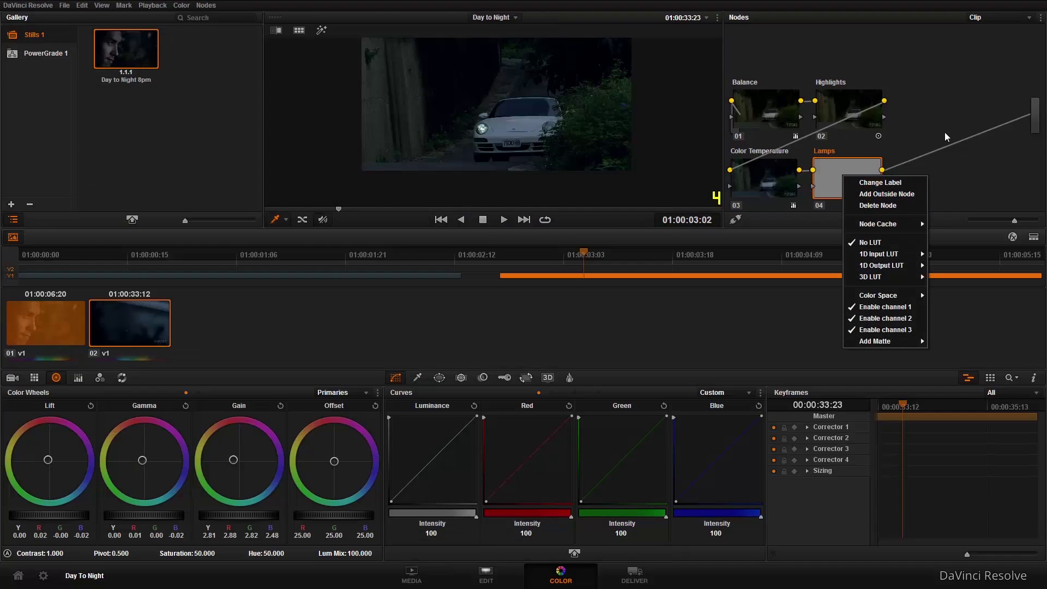
left_click(956, 163)
key("alt+s")
right_click(838, 174)
left_click(835, 174)
left_click(827, 171)
left_click(924, 172)
key("ctrl+v")
Label the new node after Lamps as Lamps-Right.
right_click(919, 181)
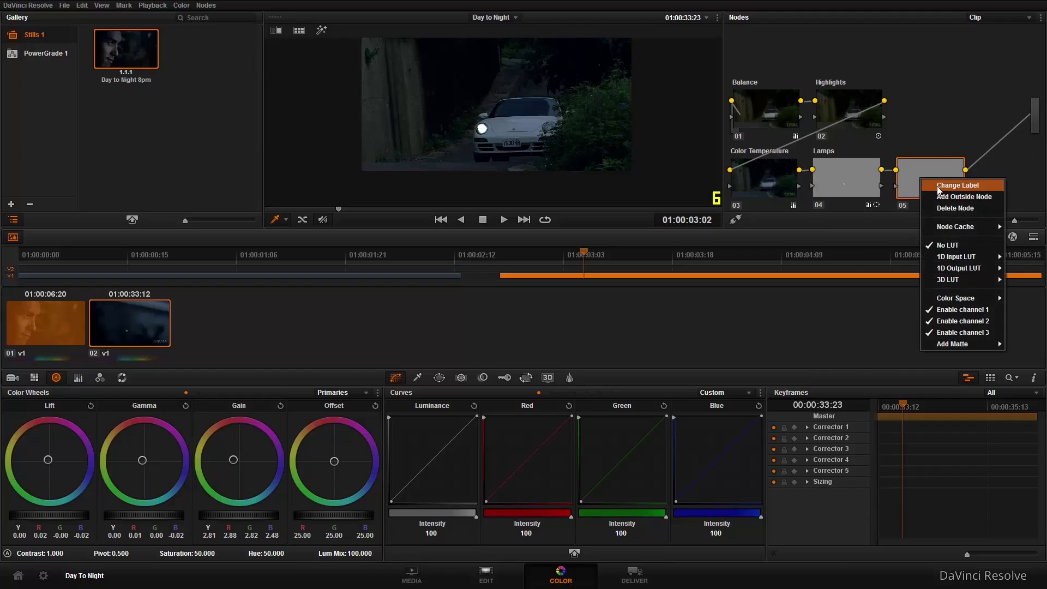
left_click(937, 186)
type("Lamps-Right")
key("Return")
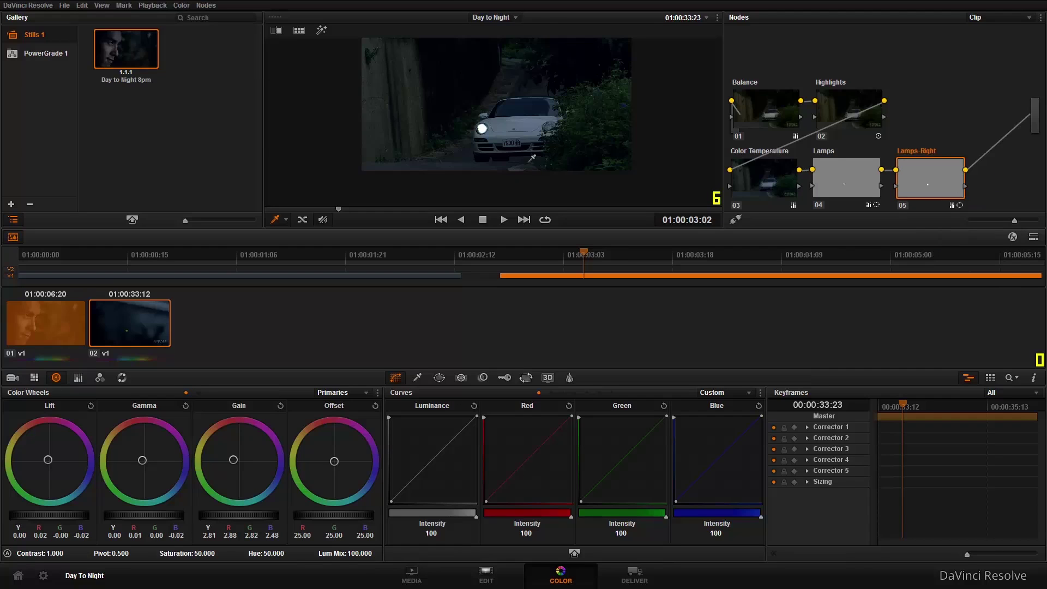
Move the Lamps-Right circular window onto the headlight partly covered by leaves, with pan 53.53 and tilt 47.86.
left_click(439, 377)
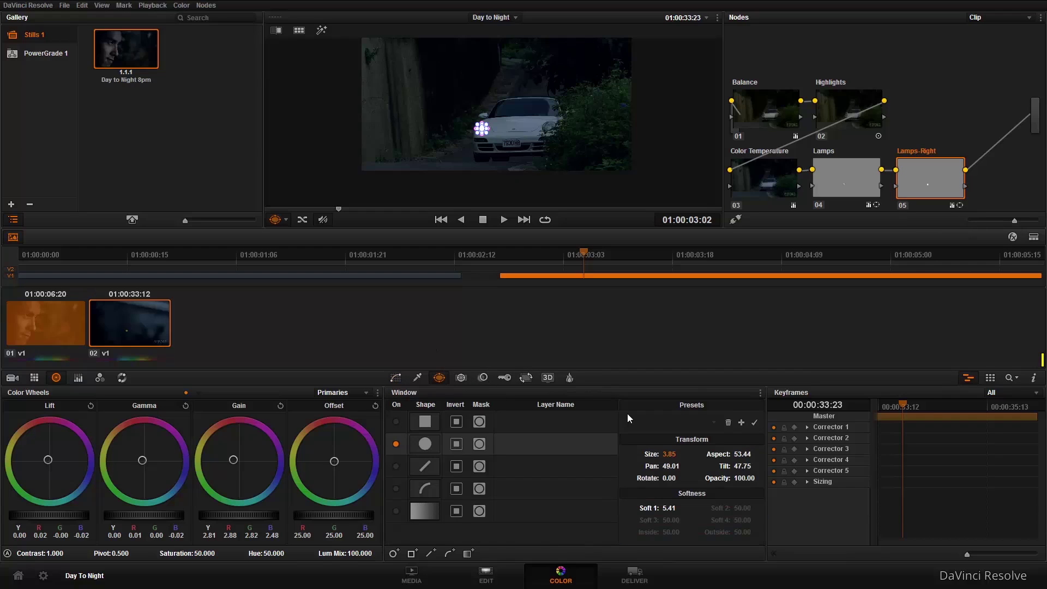
left_click_drag(674, 467, 682, 464)
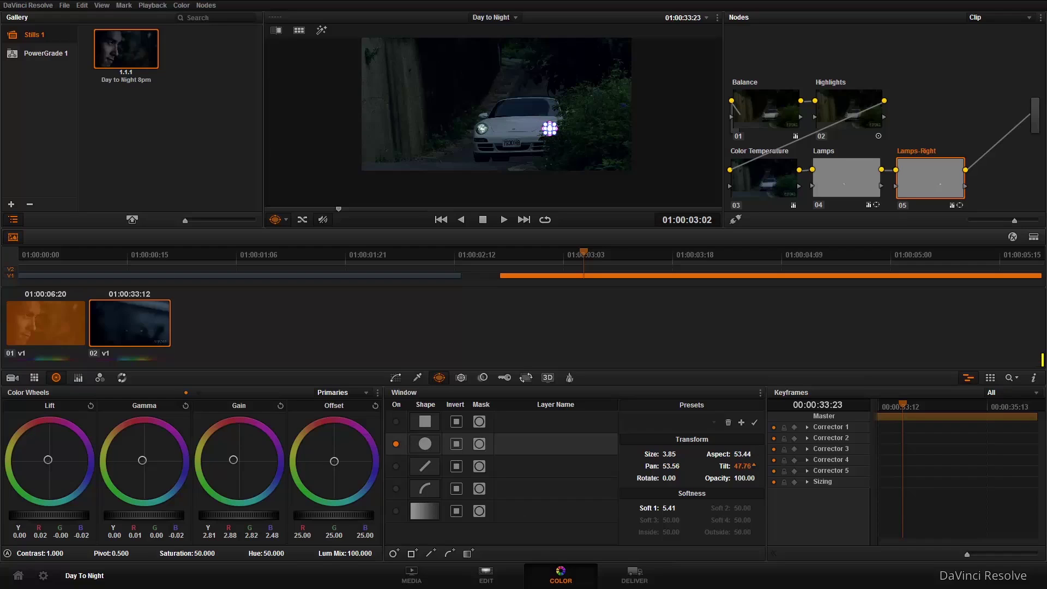
left_click_drag(752, 467, 754, 468)
scroll(579, 119, "up", 5)
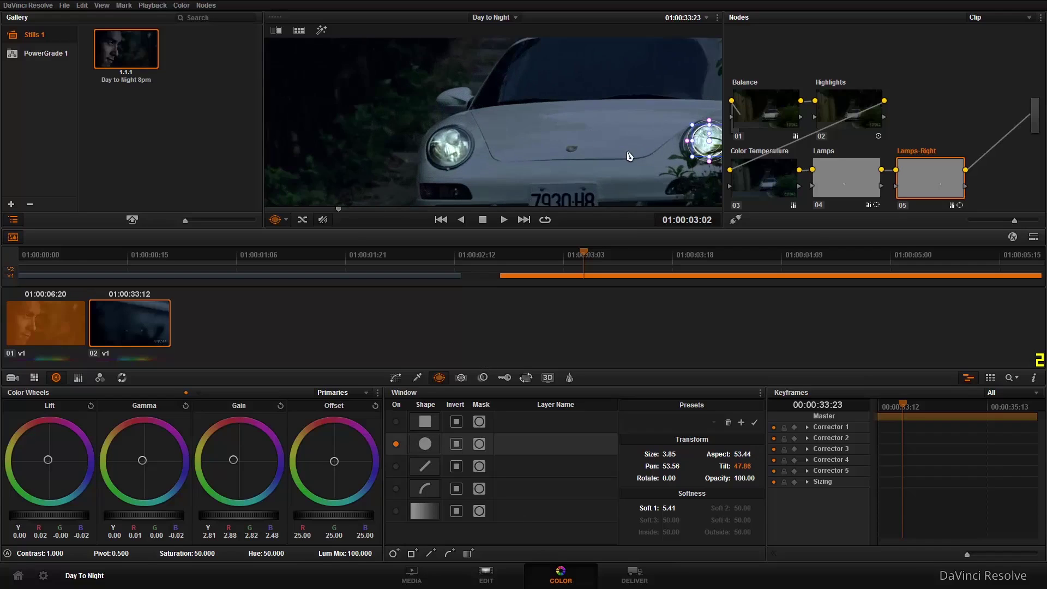
scroll(630, 155, "up", 4)
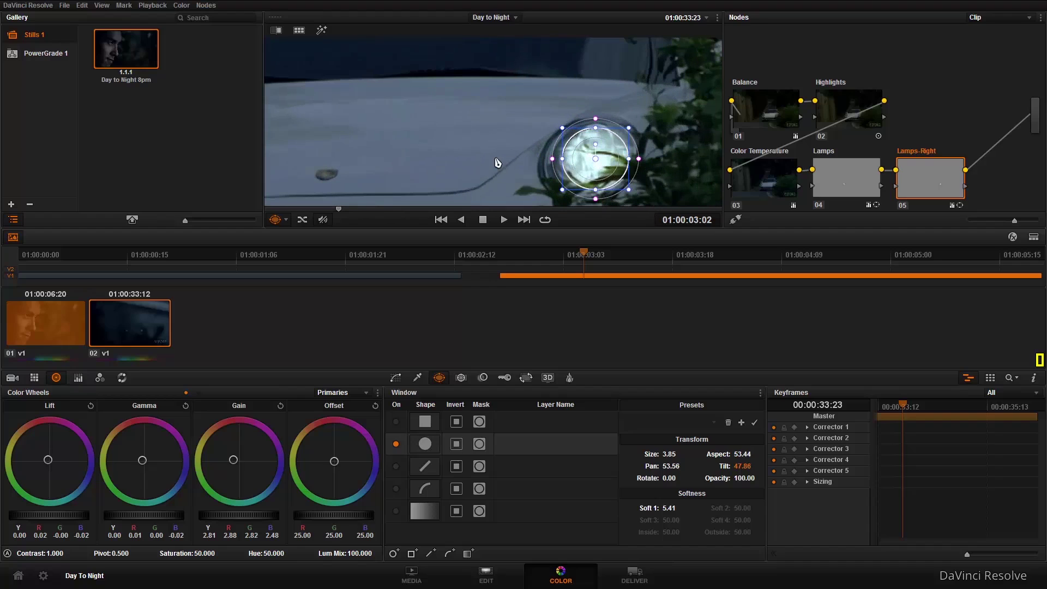
left_click_drag(498, 163, 439, 160)
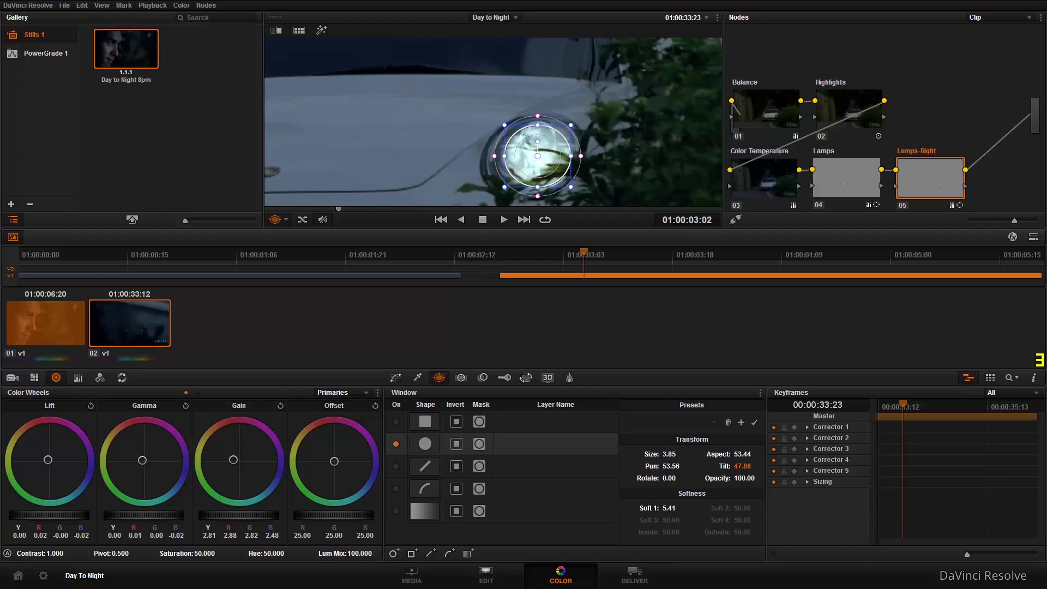
left_click_drag(680, 466, 676, 467)
left_click_drag(742, 466, 741, 466)
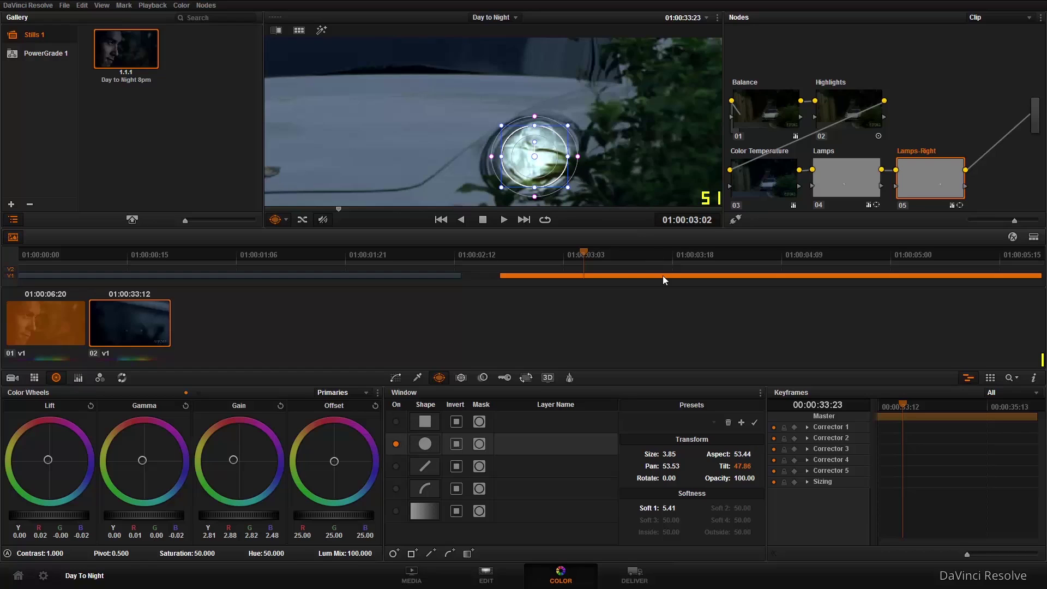
Try to isolate the covered headlight from the leaves with an HSL qualifier sample, check its highlight matte, and reset the qualifier.
left_click(415, 378)
left_click(543, 163)
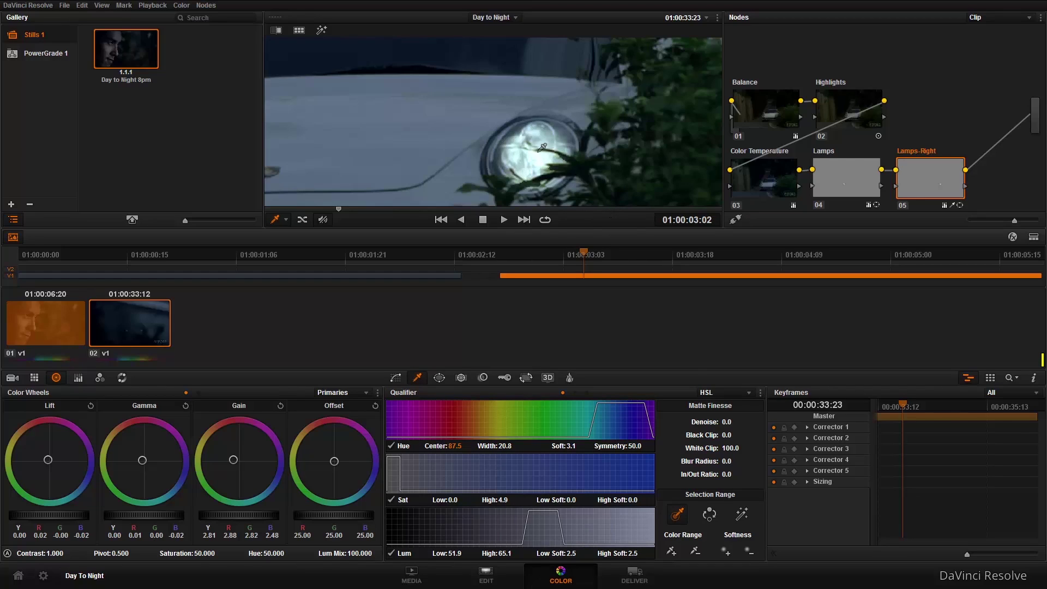
key("shift+h")
key("shift+h")
left_click(761, 391)
left_click(769, 405)
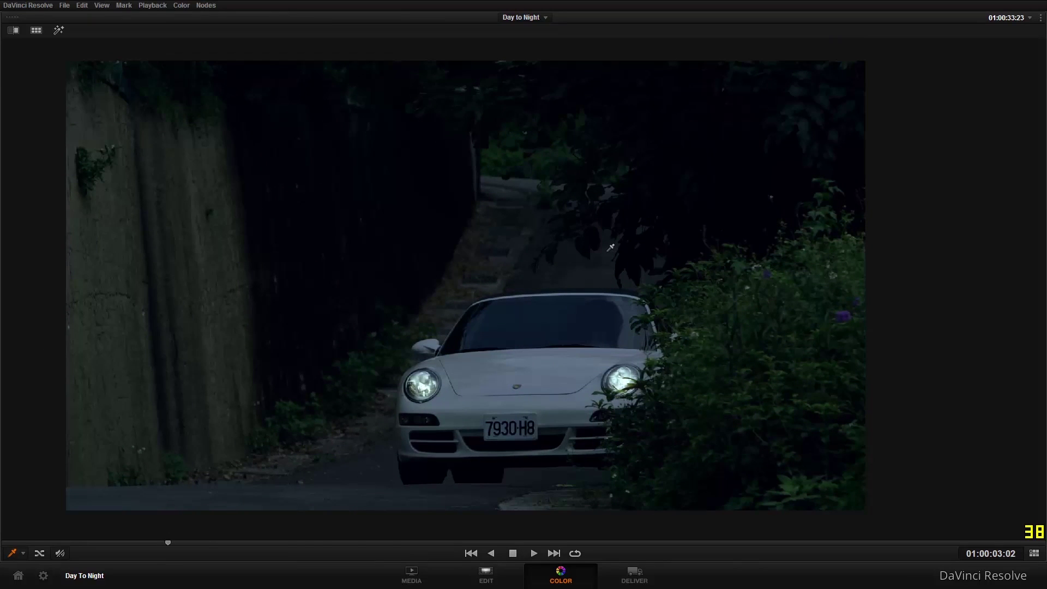
Lower the Lamps-Right node's overall gain to about 2.75 and compare both headlights in the enlarged viewer.
key("alt+f")
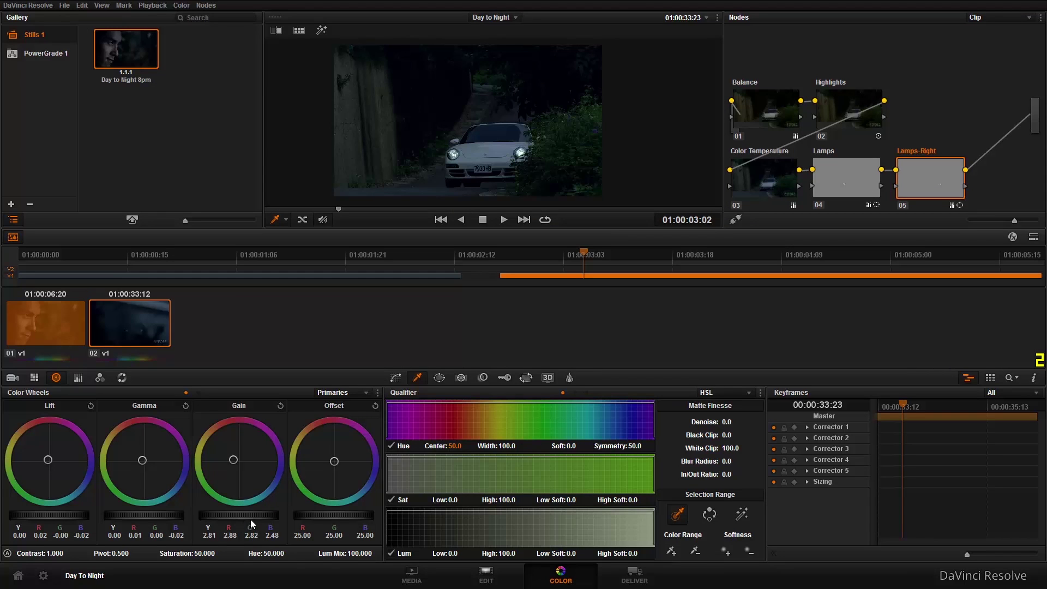
left_click_drag(240, 517, 212, 515)
left_click_drag(105, 516, 217, 528)
key("alt+f")
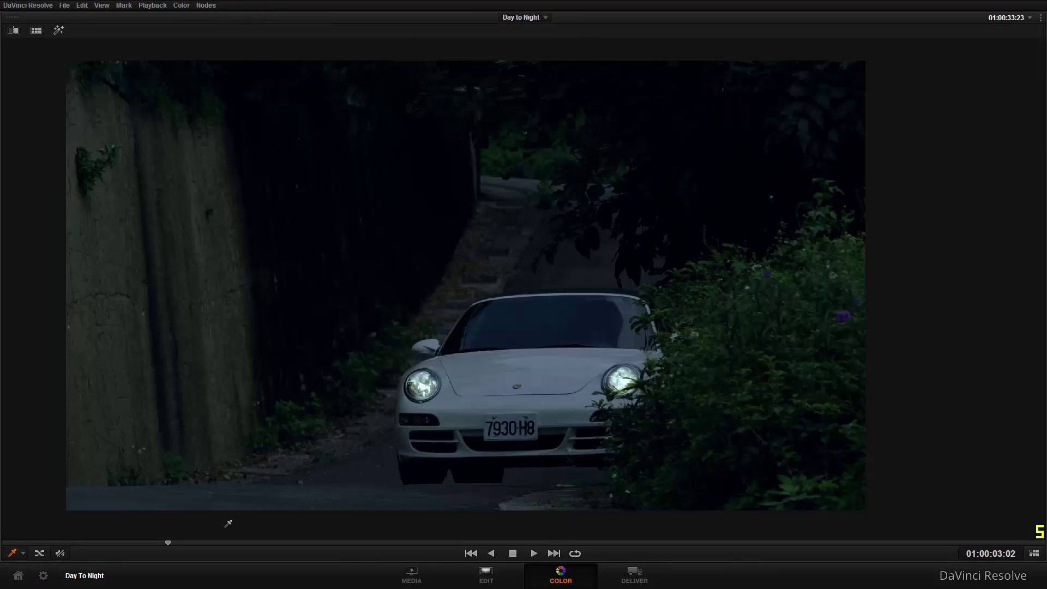
key("alt+f")
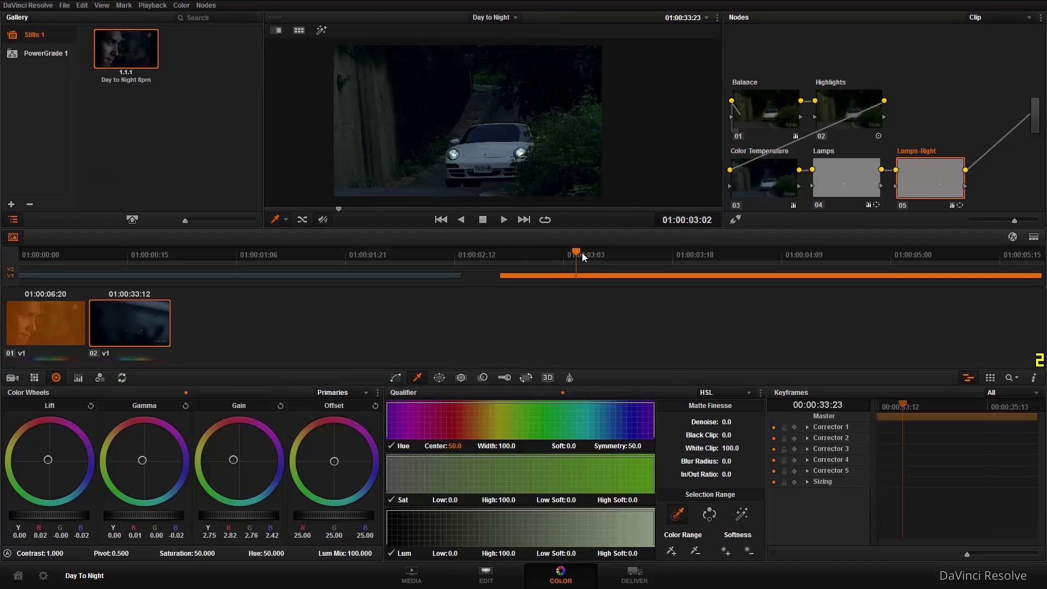
Go to 01:00:02:23, show Color keyframes, and turn on automatic keyframing for Corrector 4 and Corrector 5.
mouse_move(581, 253)
left_mouse_down()
mouse_move(544, 254)
mouse_move(565, 259)
left_mouse_up()
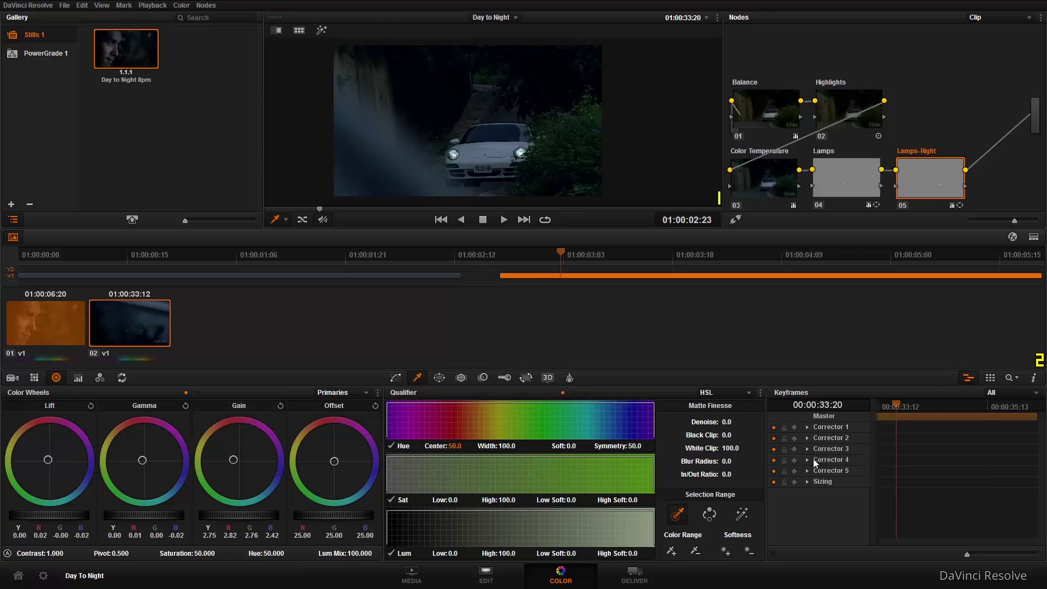
left_click(1021, 393)
left_click(1022, 408)
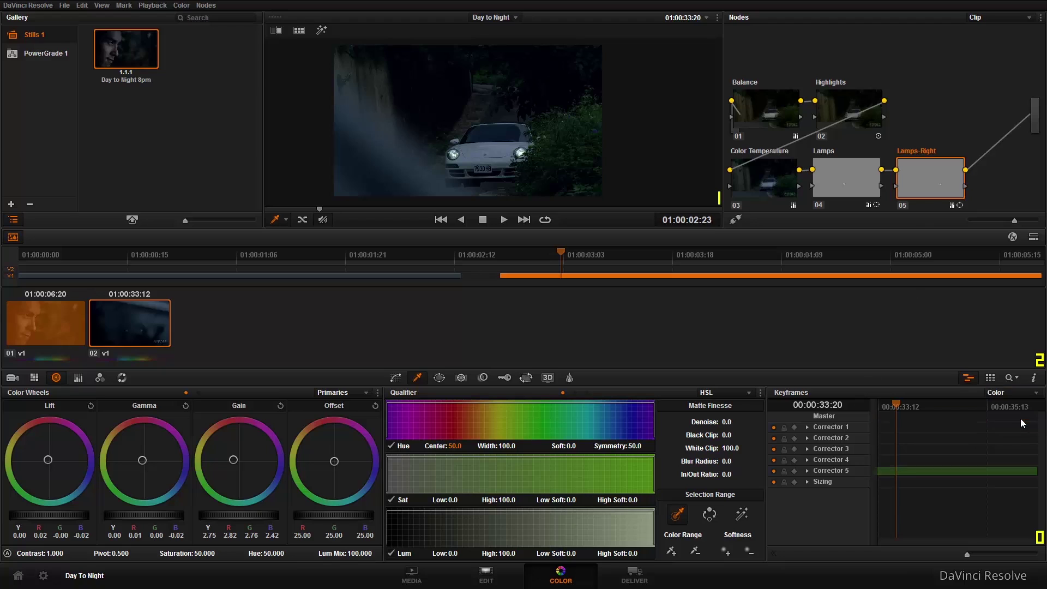
left_click(794, 471)
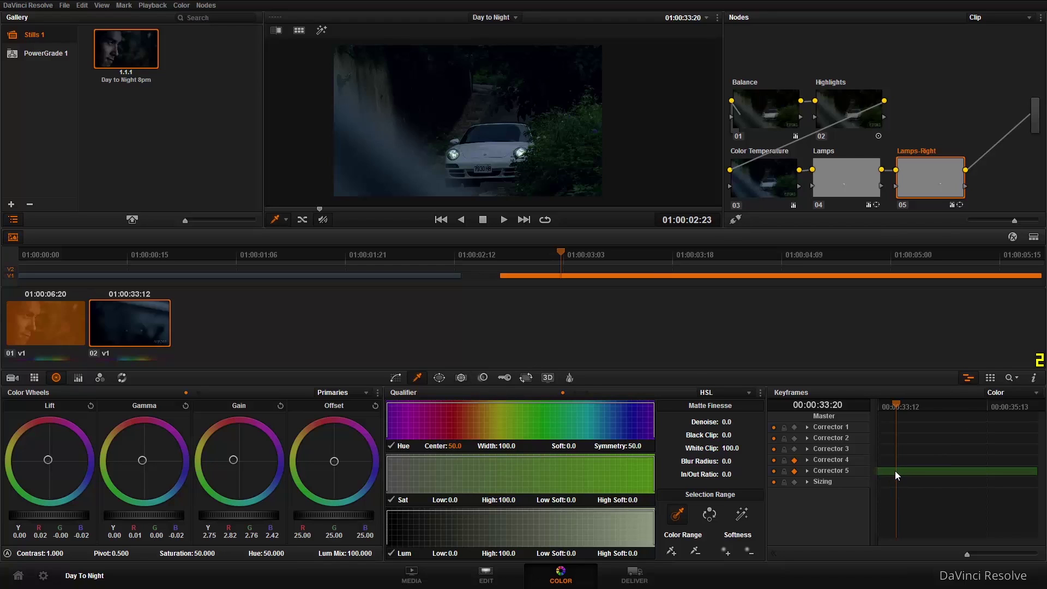
Add a dynamic keyframe to Corrector 5 at 01:00:02:23, where the foreground blur starts covering the car.
key("Left")
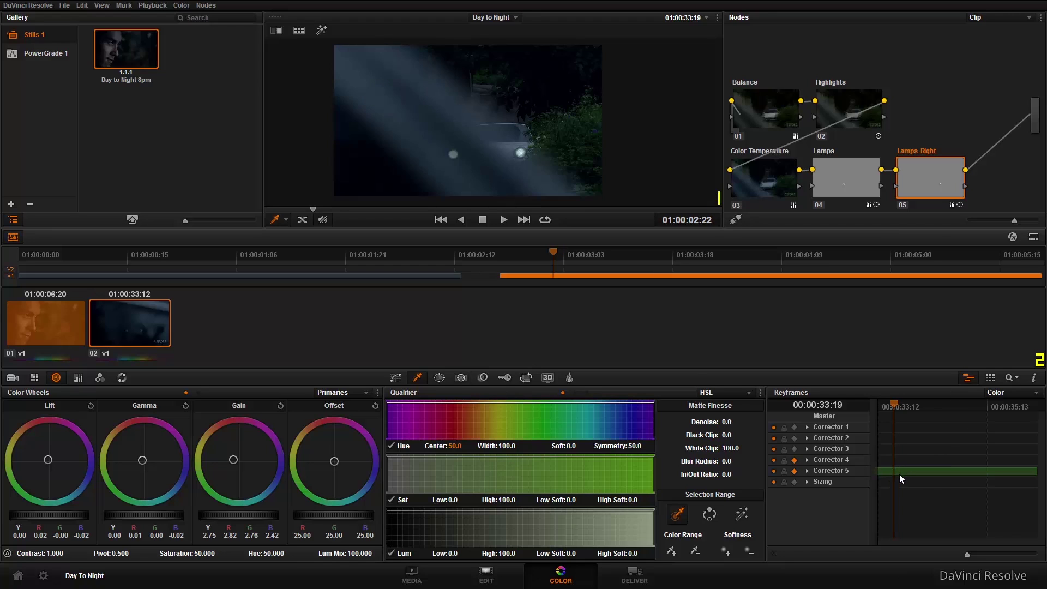
key("Right")
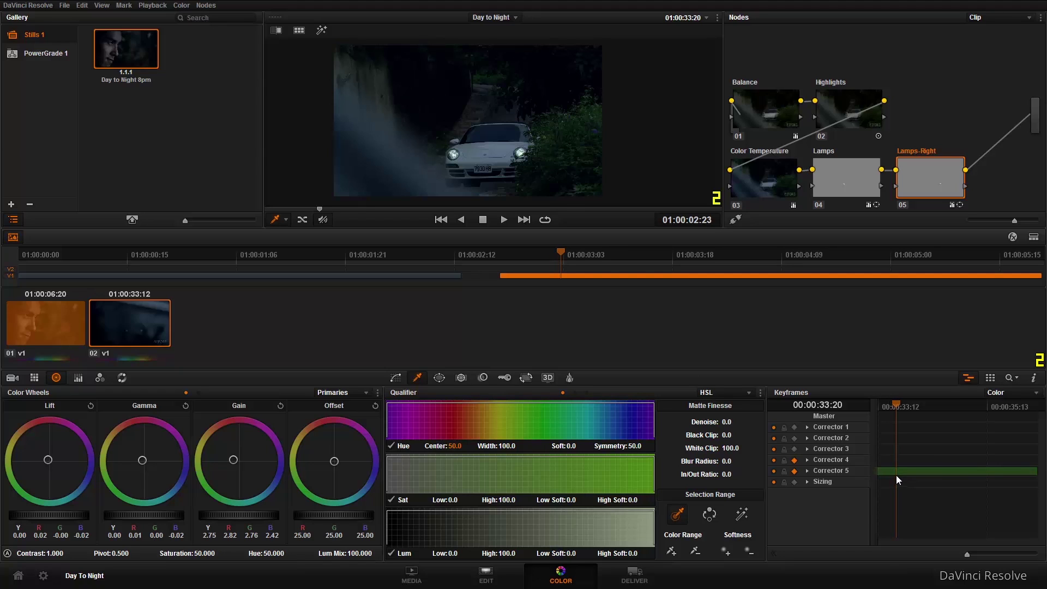
right_click(897, 471)
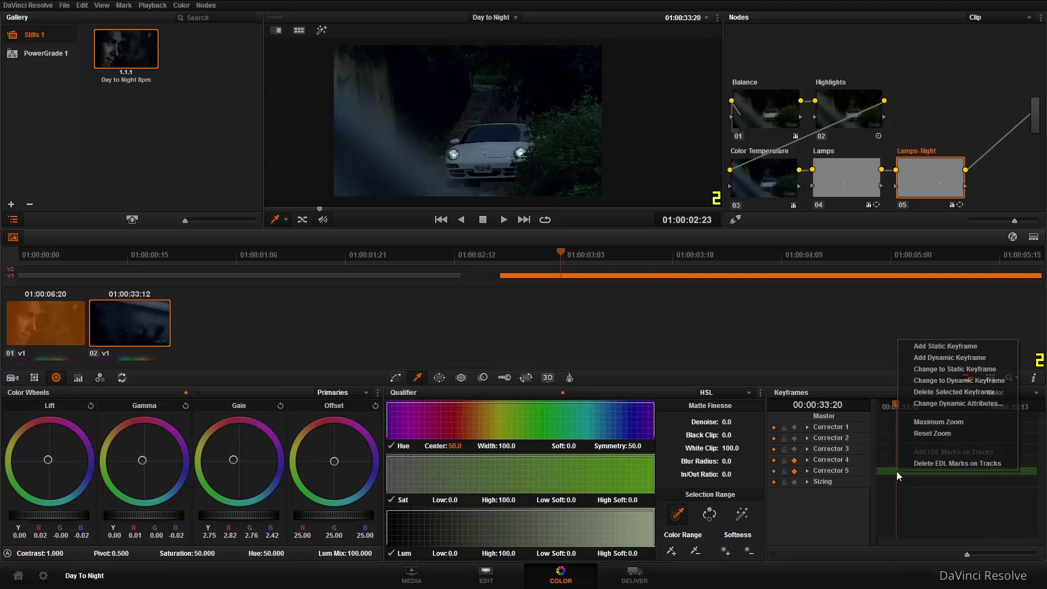
left_click(932, 357)
Reduce the Lamps-Right window's opacity one frame earlier, at 01:00:02:22.
key("Left")
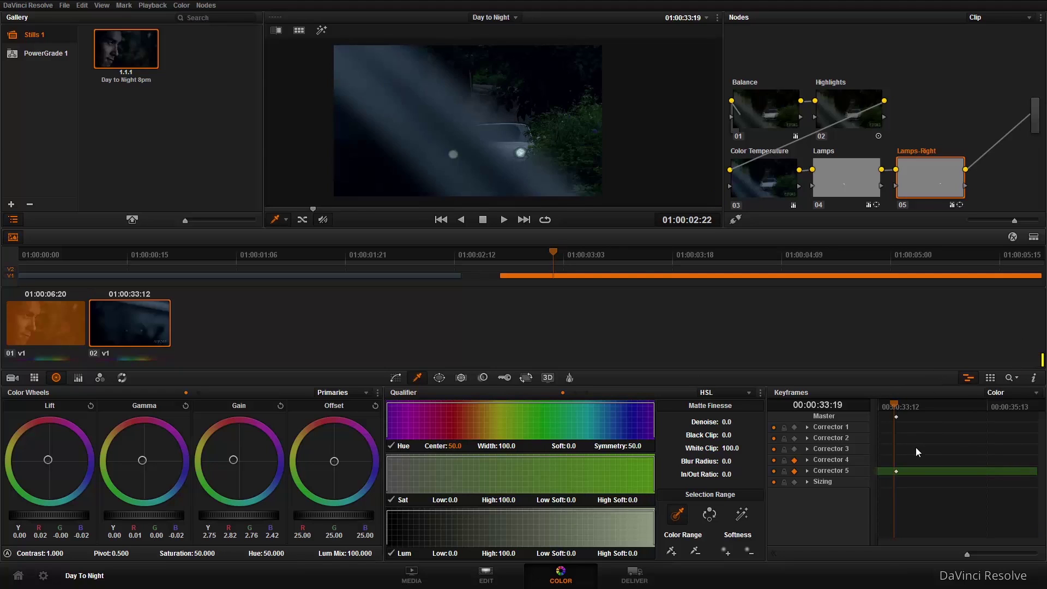
left_click(439, 378)
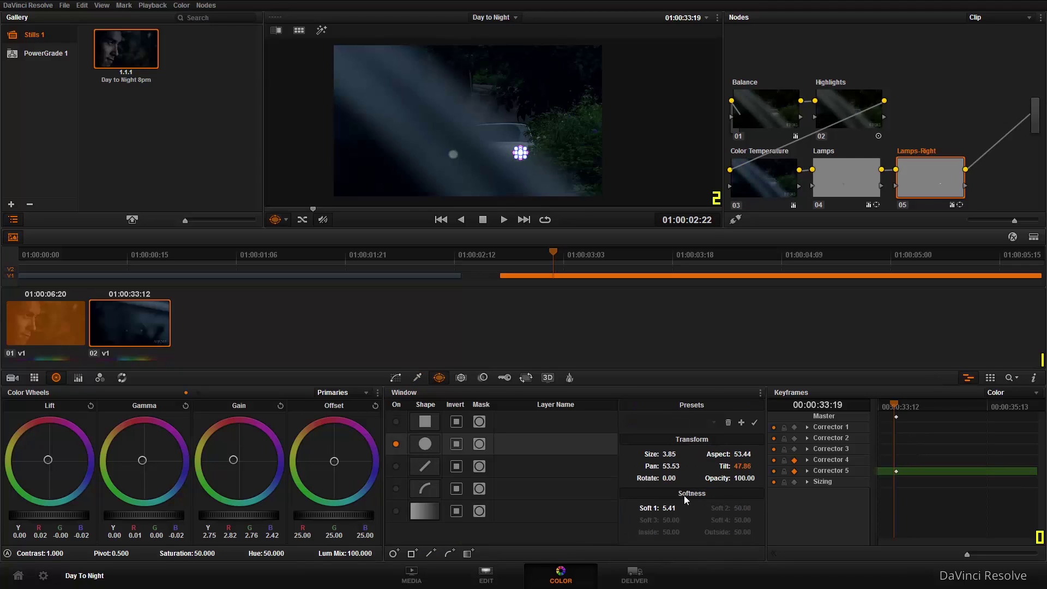
left_click_drag(741, 478, 715, 464)
left_click(397, 378)
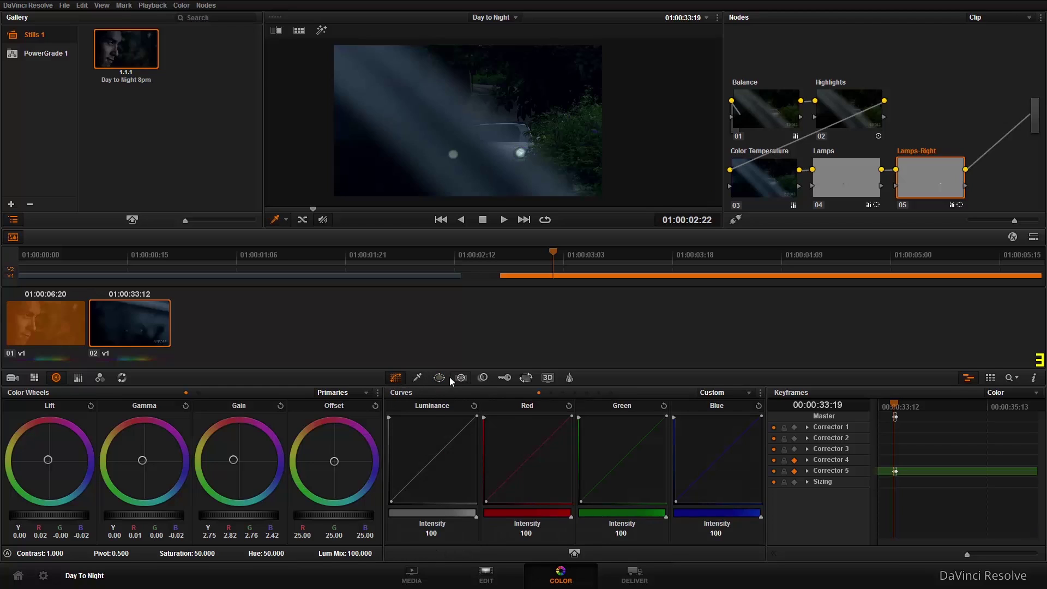
left_click(447, 377)
left_click_drag(751, 475, 734, 475)
left_click(397, 378)
Reduce the Lamps-Right window's opacity to about 1.92 at 01:00:02:21 and about 2.76 at 01:00:02:20.
key("Left")
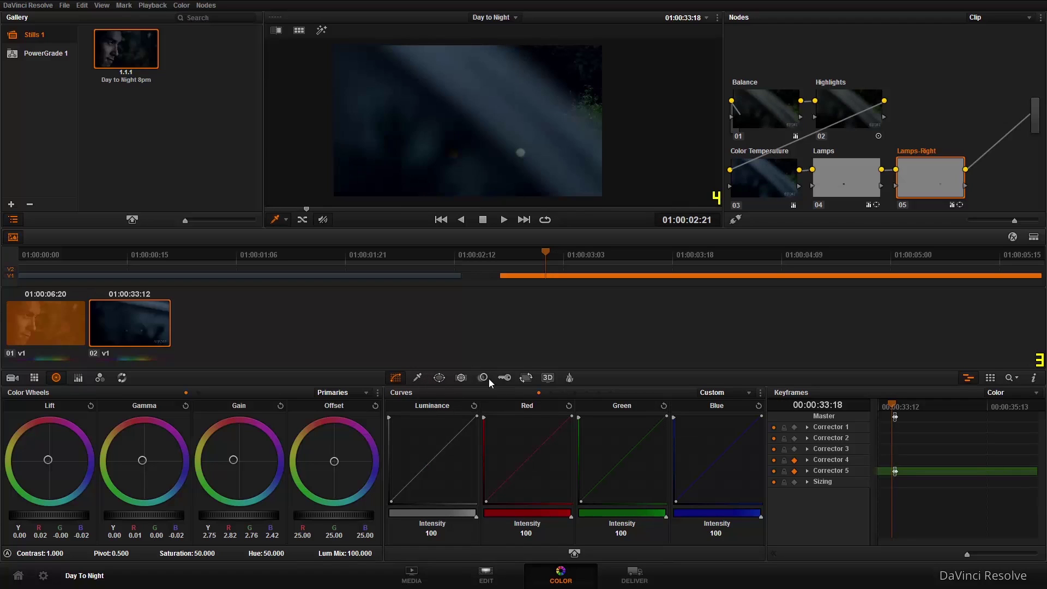
left_click(443, 377)
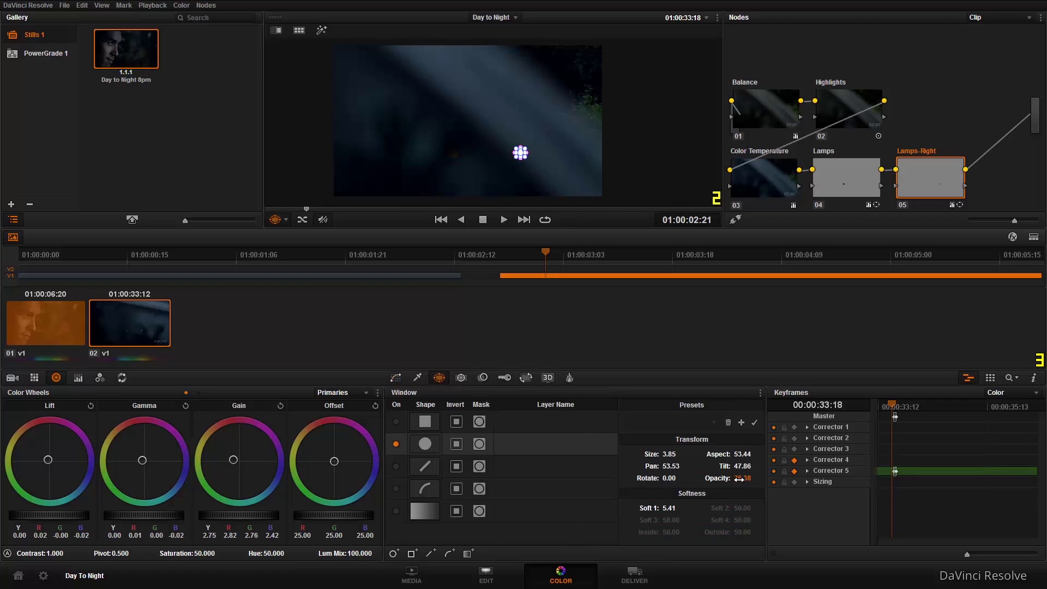
left_click_drag(742, 477, 712, 478)
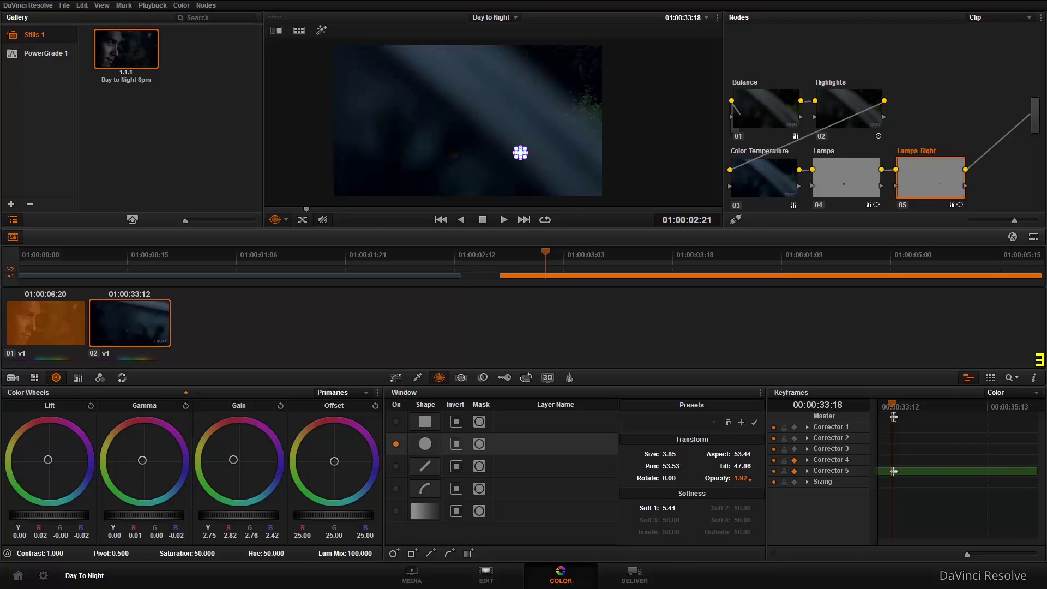
left_click(888, 464)
left_click_drag(740, 477, 742, 477)
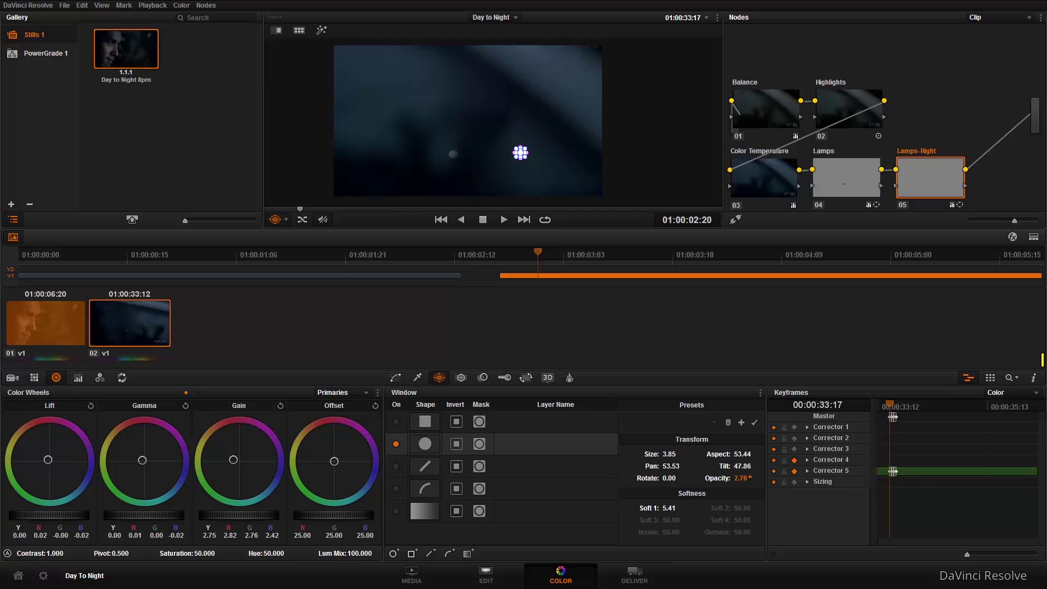
left_click(396, 377)
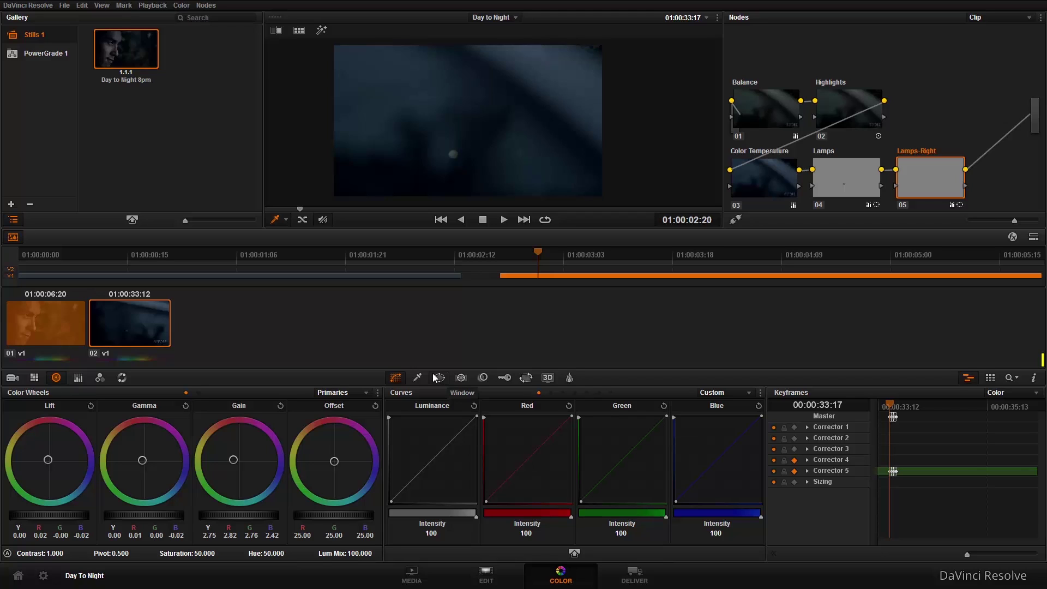
Play back the start of the car shot to check how the right headlight fades in behind the foreground blur.
key("space")
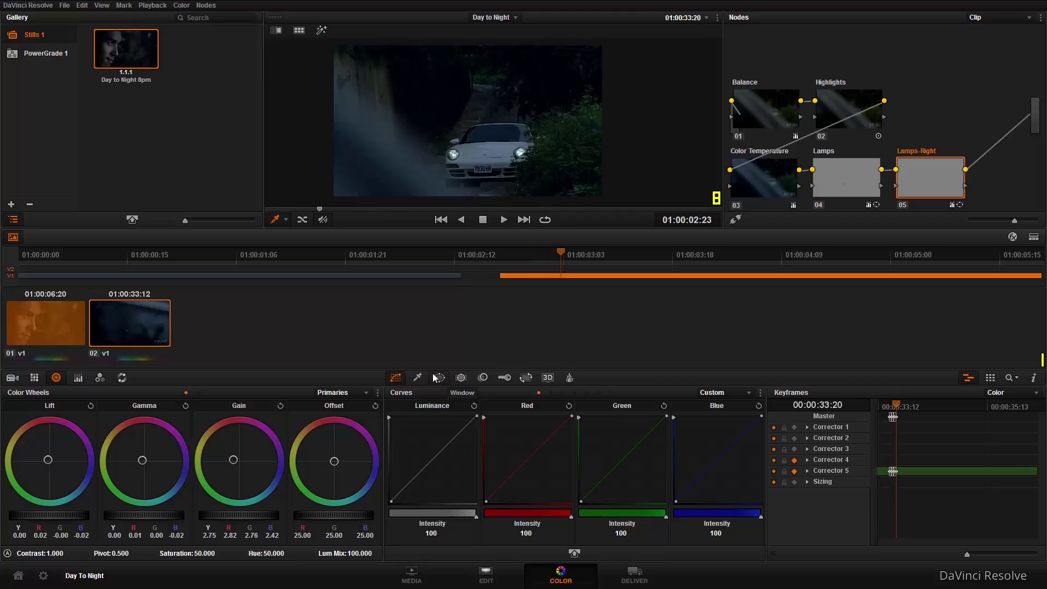
key("Left")
key("Left")
key("Left")
key("Left")
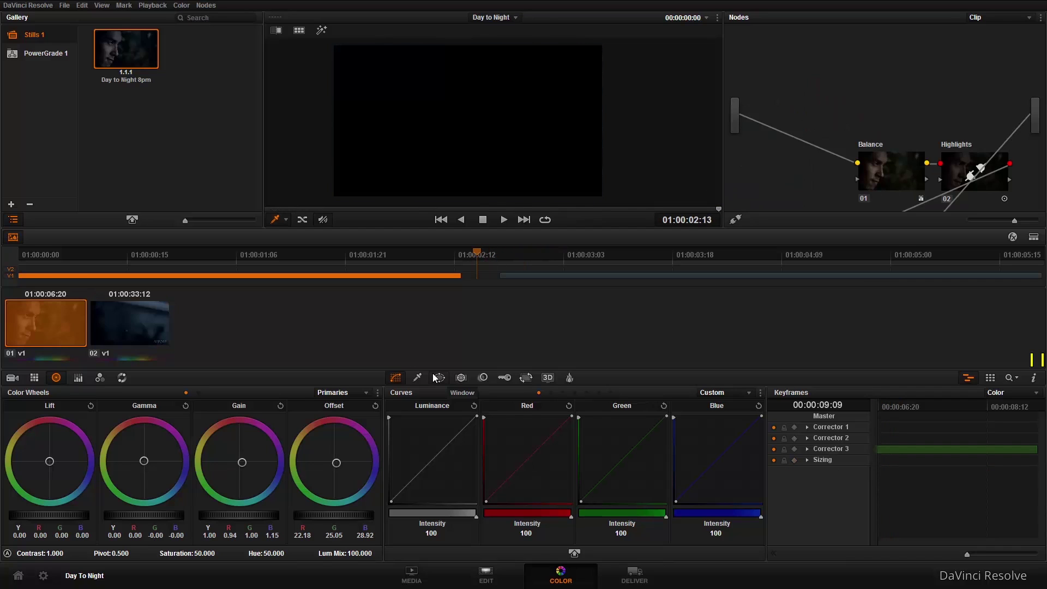
key("l")
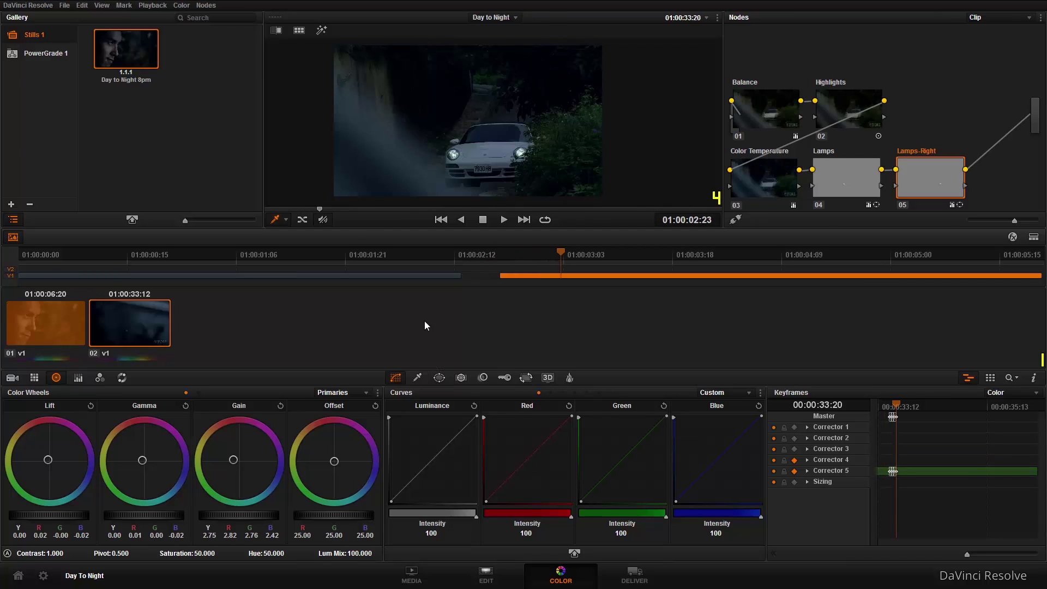
Set the Lamps node's circular window opacity to 0 at 01:00:02:22, where the foreground blur covers the left headlight.
left_click(842, 182)
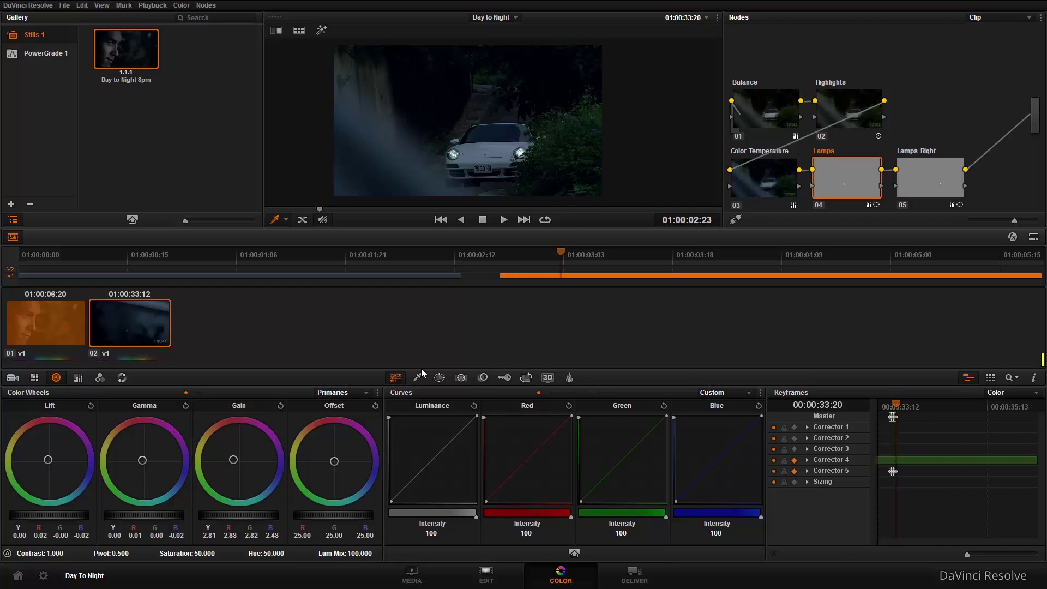
left_click(438, 377)
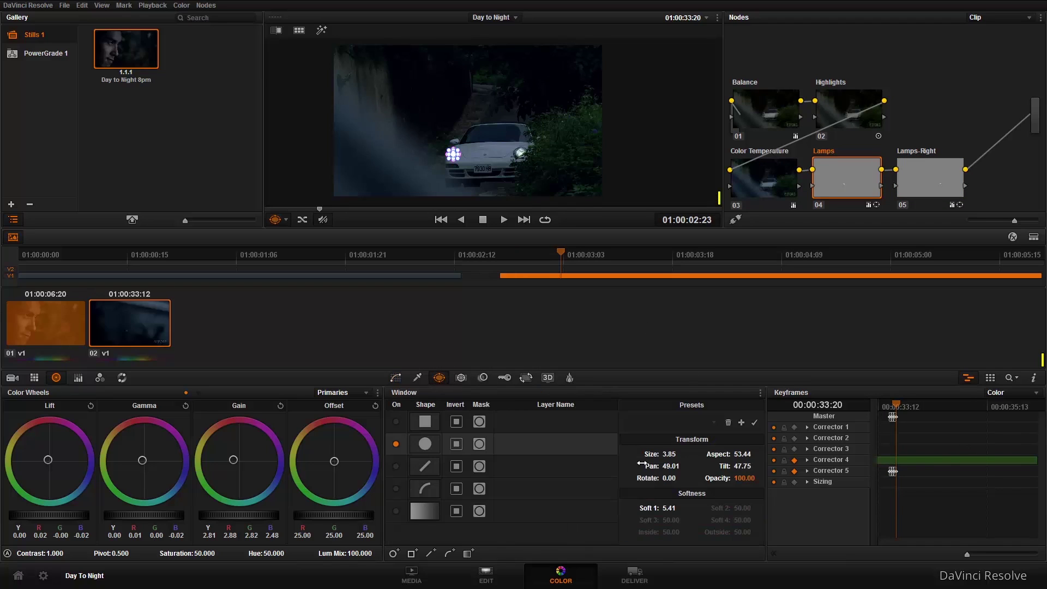
left_click_drag(737, 479, 685, 478)
key("Left")
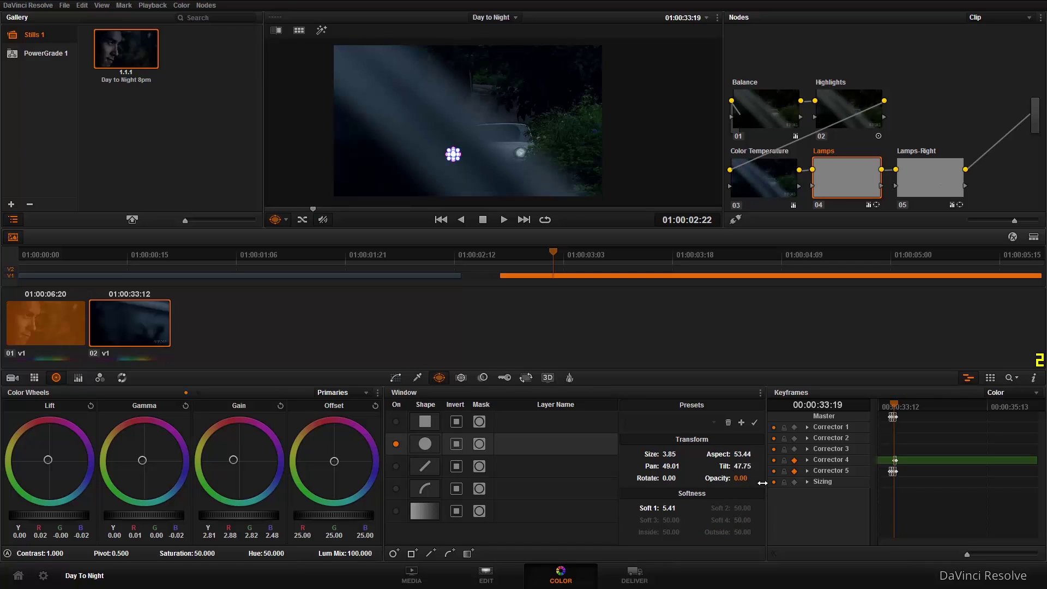
Match the Lamps window's opacity to the Lamps-Right window by setting it to 9.42 at 01:00:02:21.
key("Left")
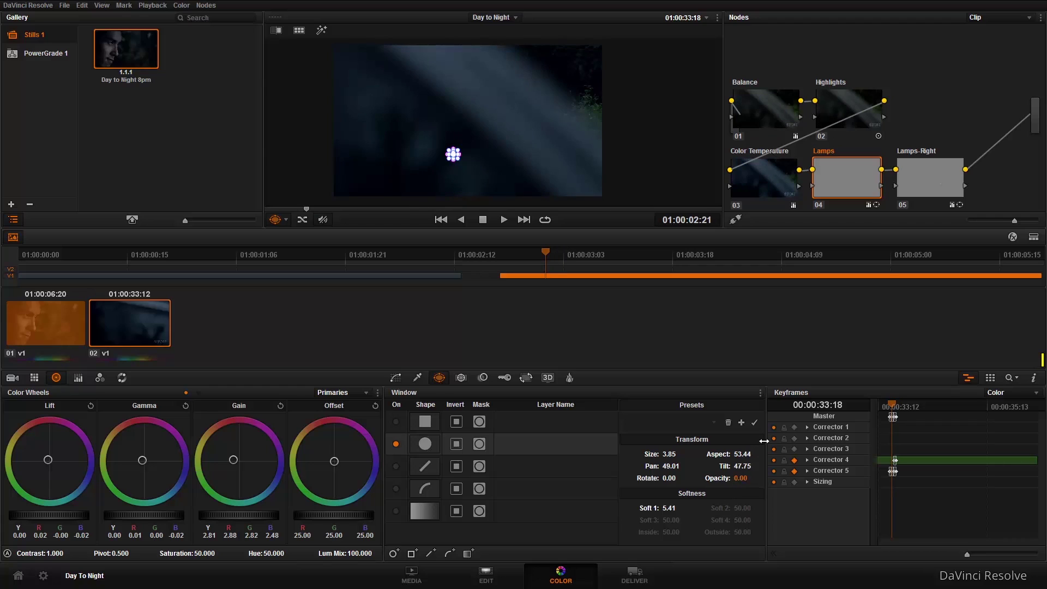
left_click(923, 178)
key("Left")
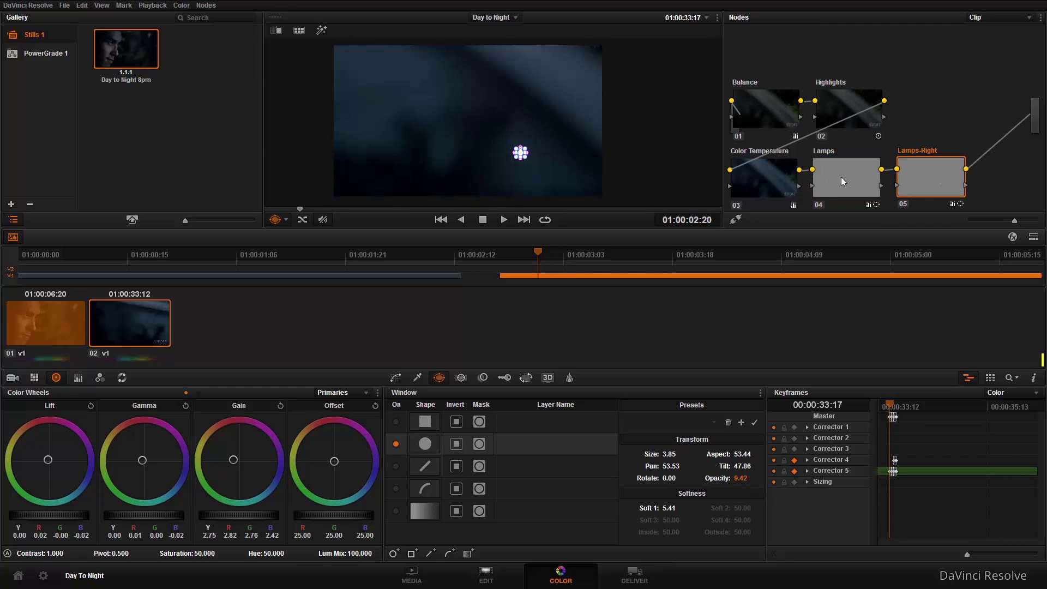
key("Right")
left_click(838, 182)
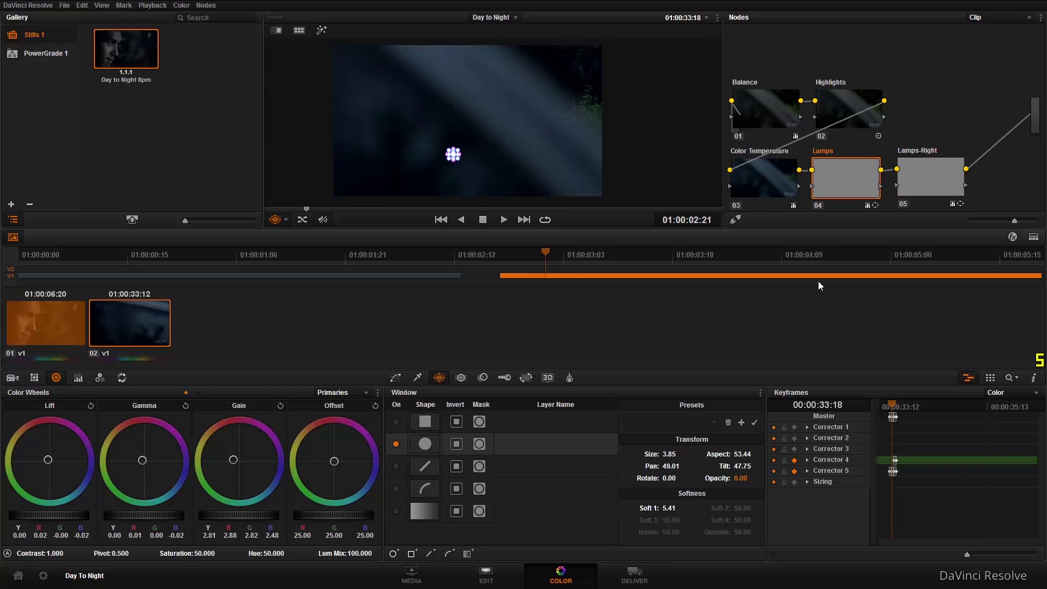
left_click_drag(740, 478, 749, 477)
double_click(737, 477)
type("9.42")
key("Return")
Hide the window outline and step frame by frame through the start of the car shot to check both headlights behind the foreground blur.
key("Left")
key("Left")
key("Left")
key("Left")
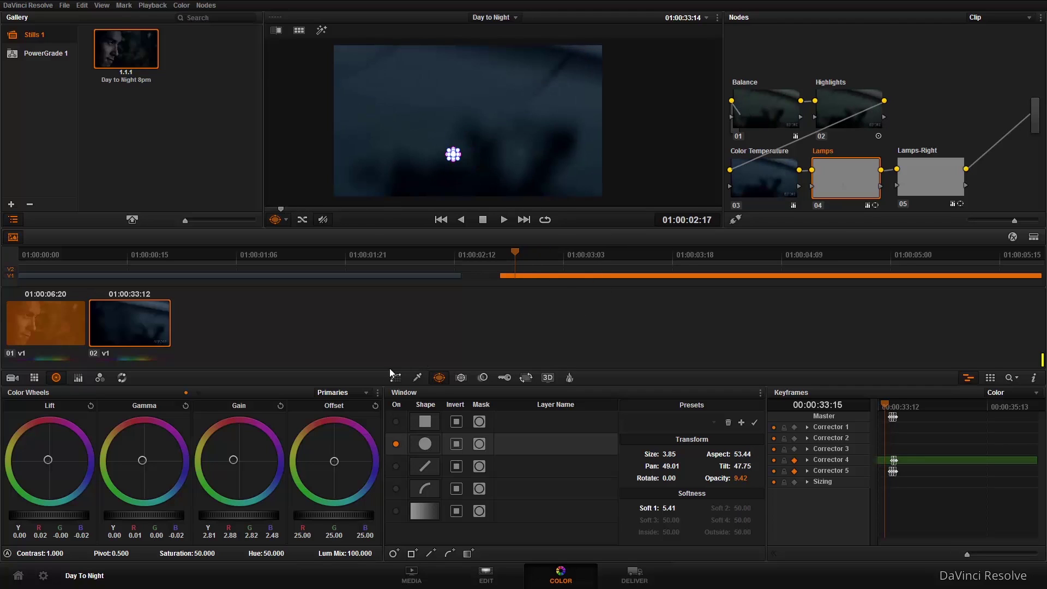
left_click(400, 375)
key("Left")
key("Left")
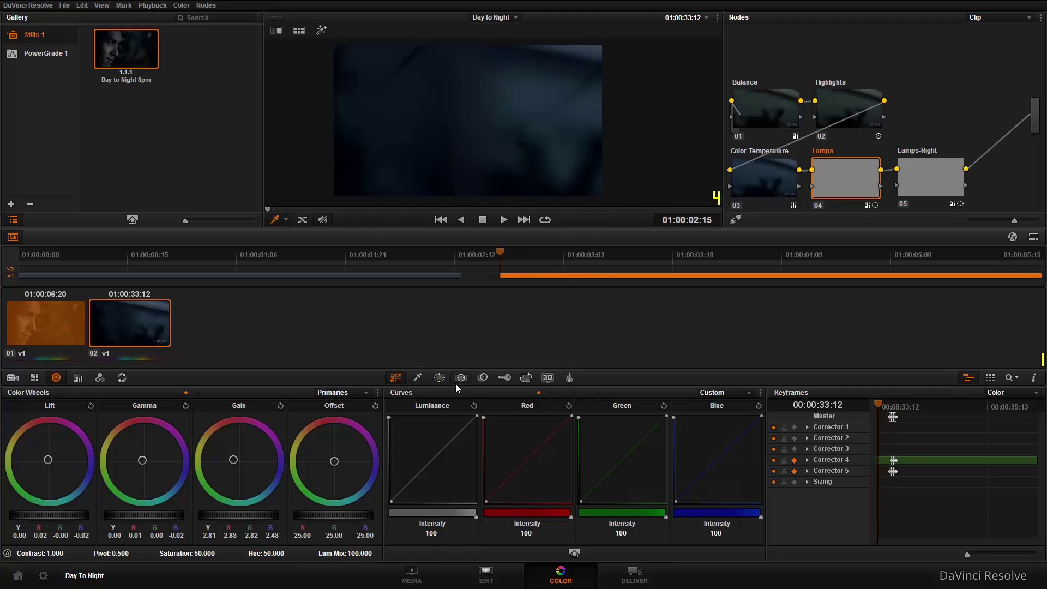
key("Right")
key("Right")
key("Right")
key("Right")
key("Right")
key("Right")
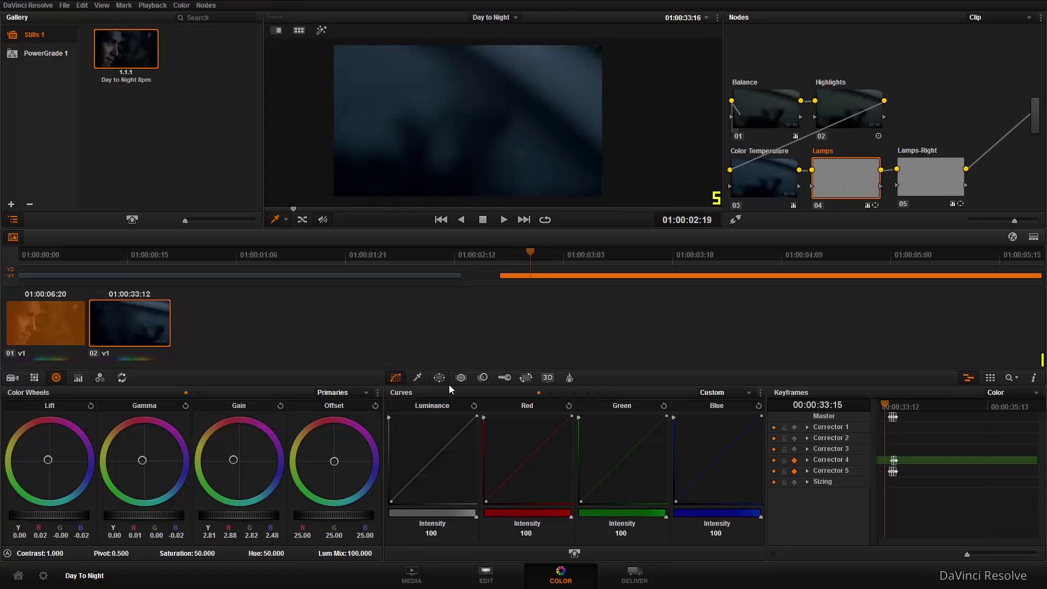
key("Right")
key("Right")
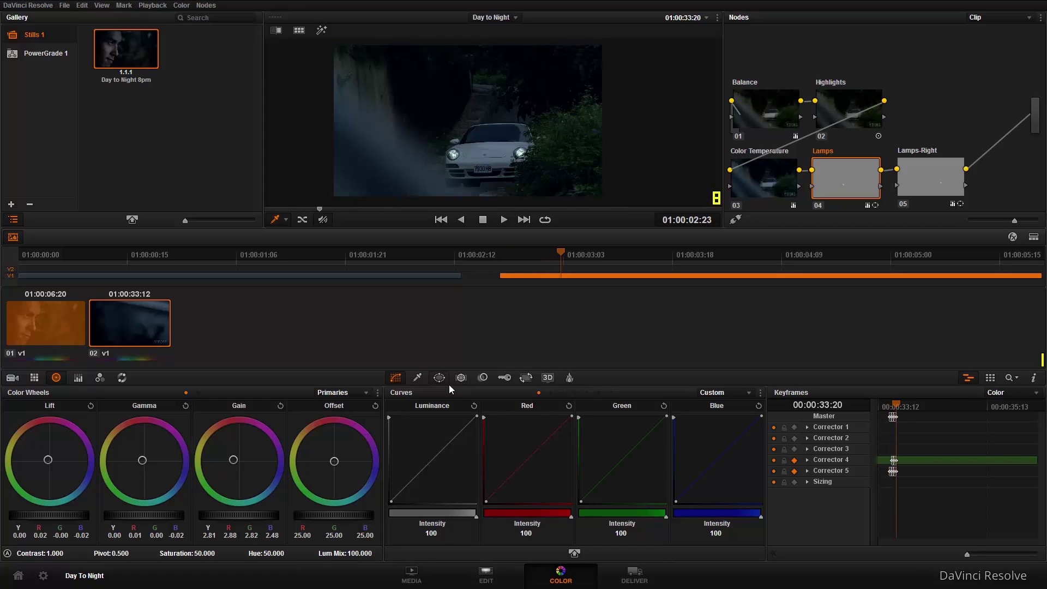
key("Right")
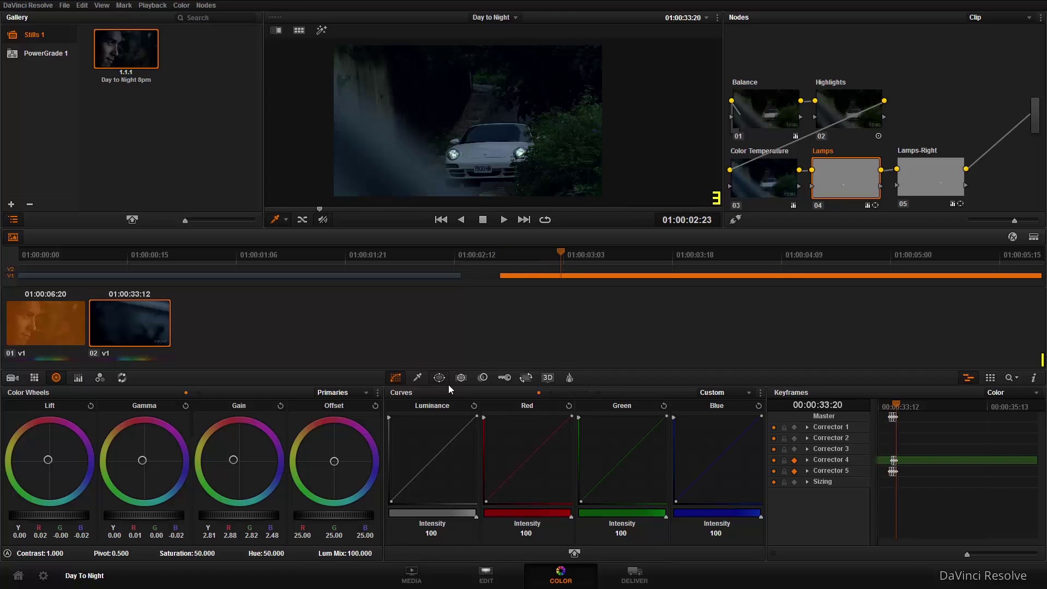